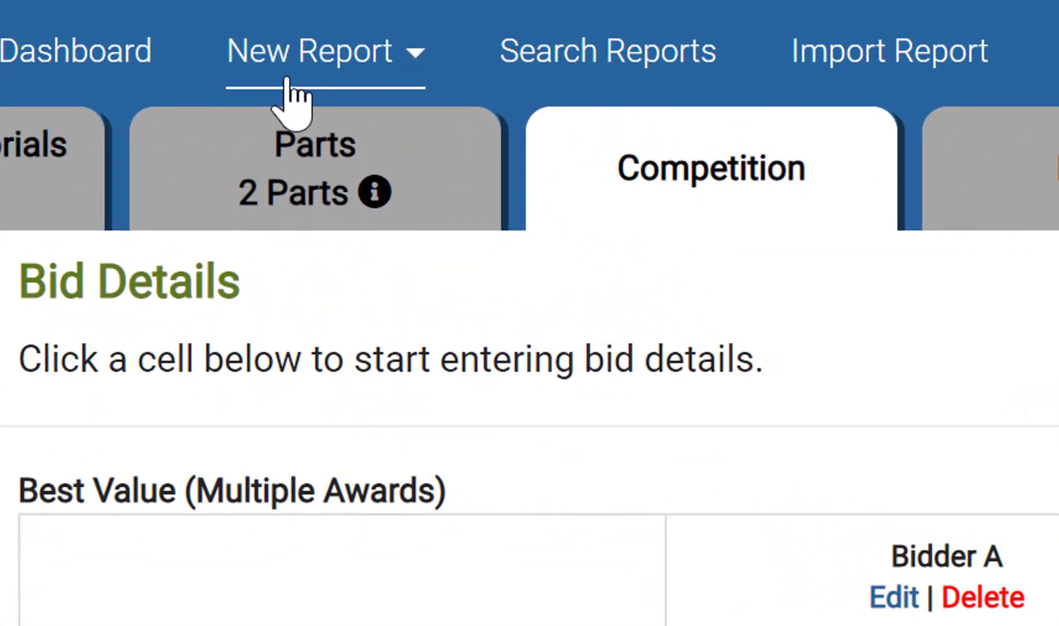
Start a new Price Analysis report for supplier Acme Co
click(288, 79)
click(293, 142)
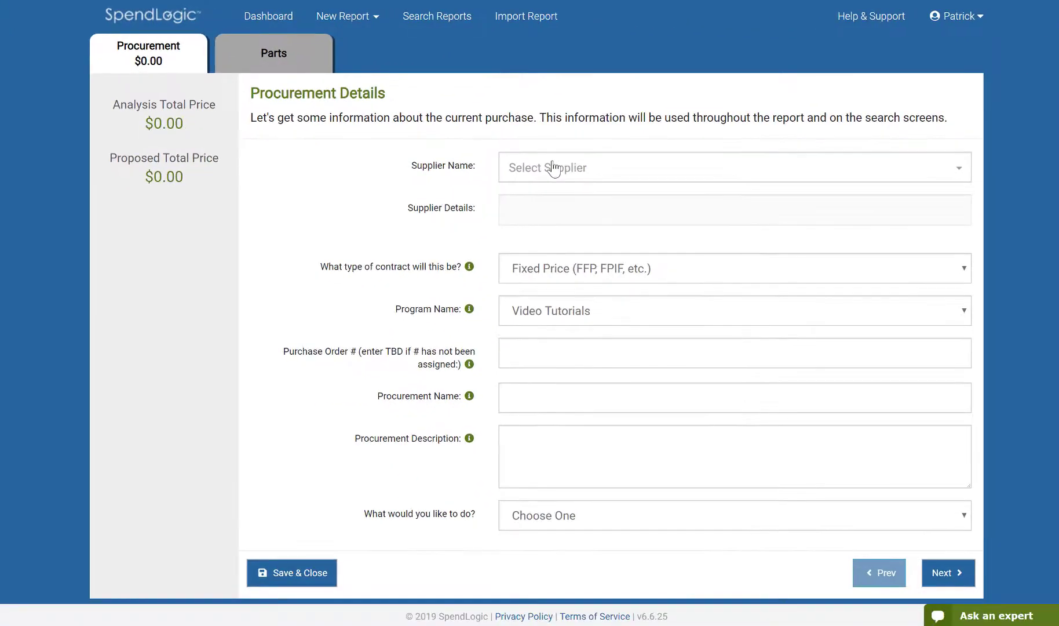
click(553, 167)
text(Acme)
key(Return)
Enter 'Demo for video tutorial' in the report details, choose a non-competitive report, and continue
click(562, 405)
text(Demo for video tutorial)
key(Tab)
key(Tab)
key(Tab)
key(alt+Down)
click(584, 487)
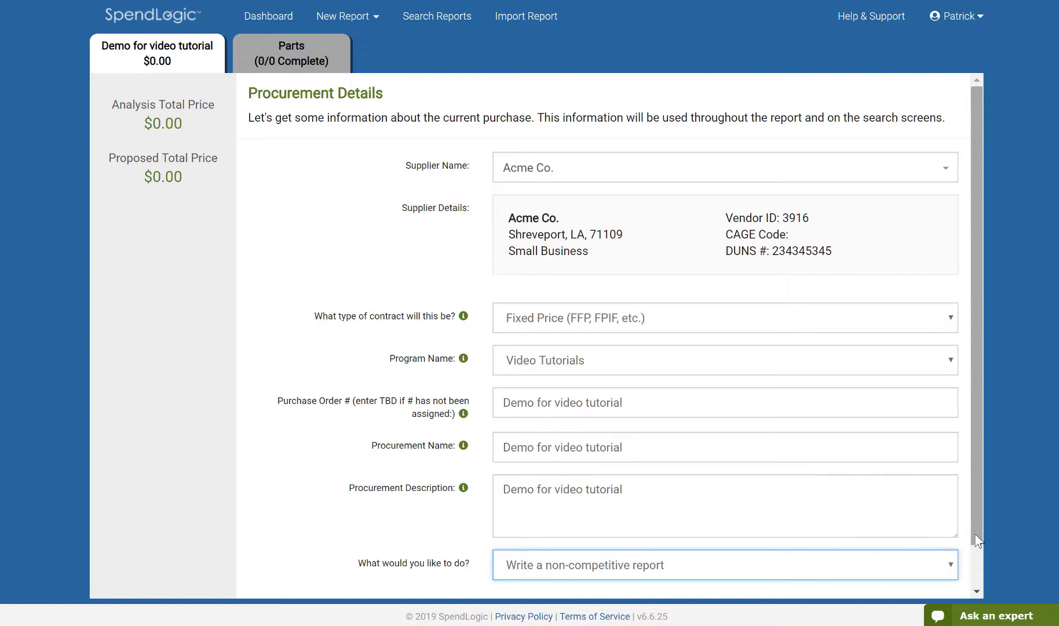
scroll(978, 591, down, 1)
click(932, 580)
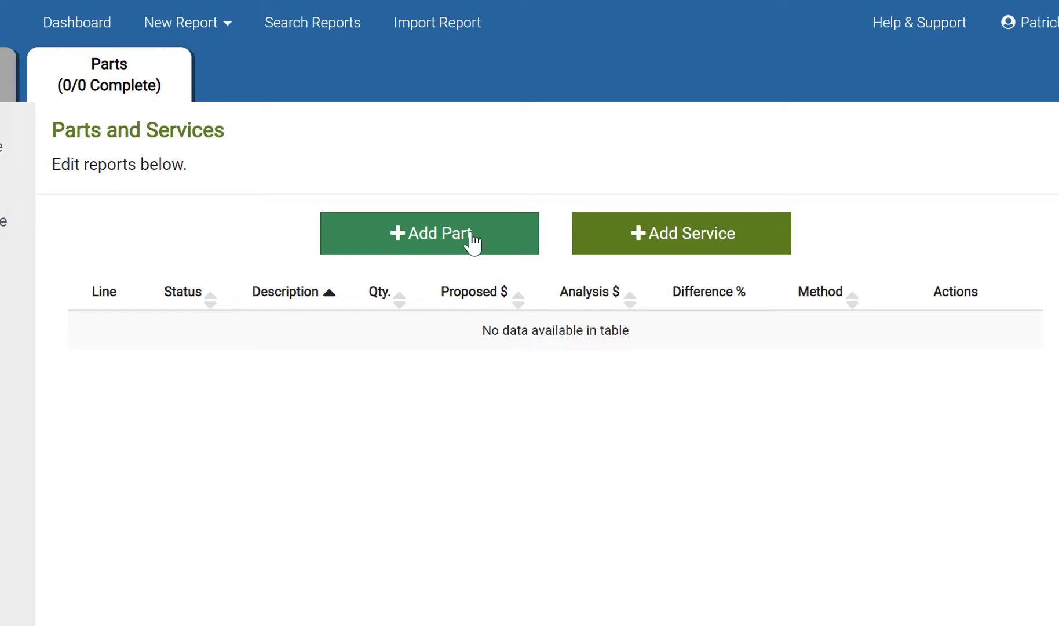
click(470, 241)
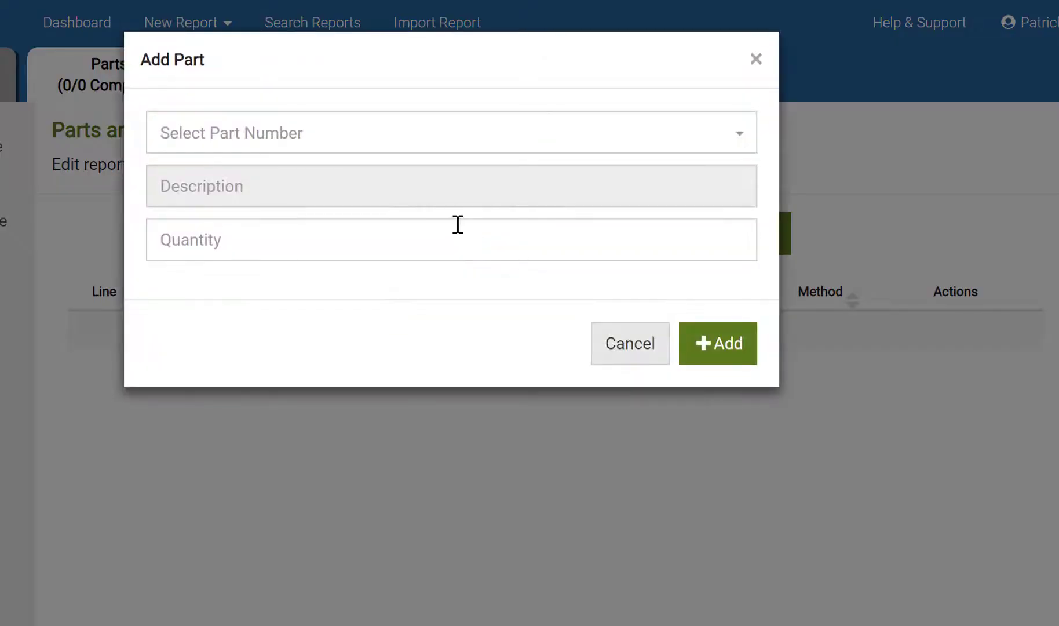
click(337, 145)
text(001)
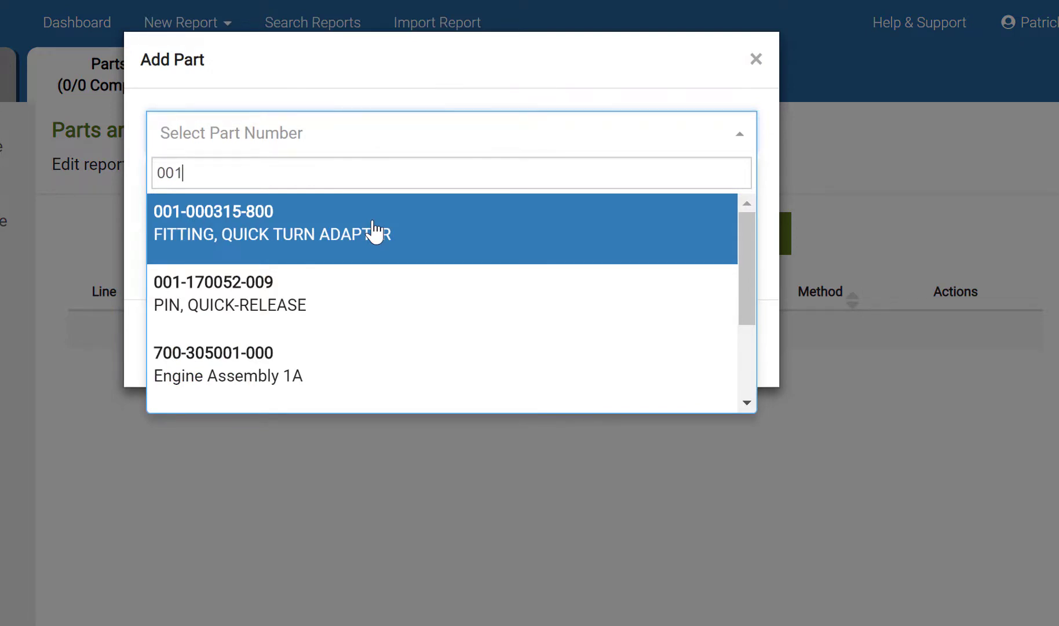
click(382, 255)
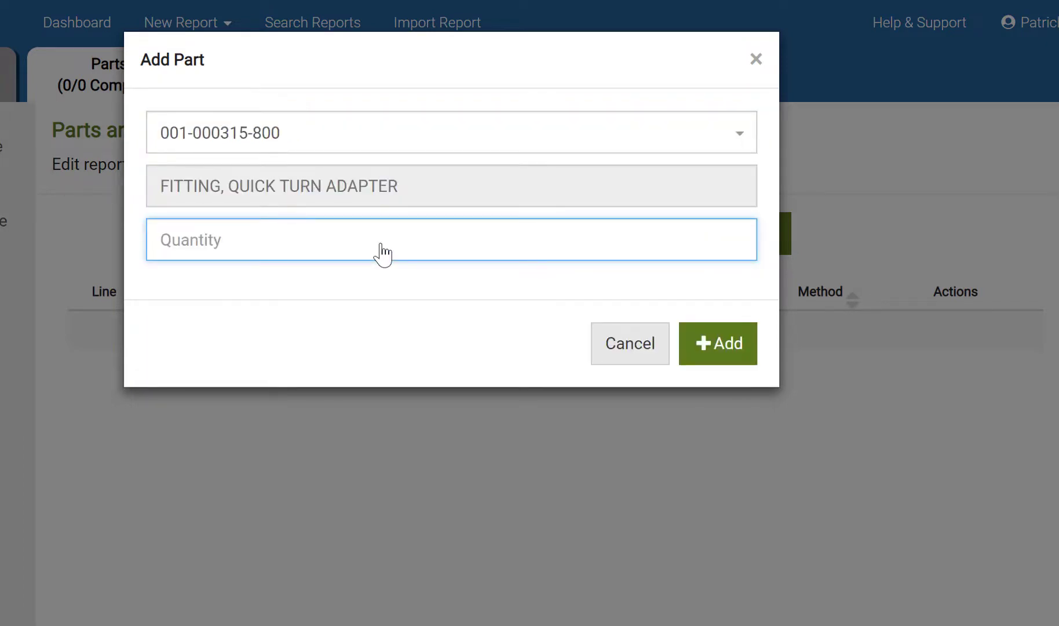
text(25)
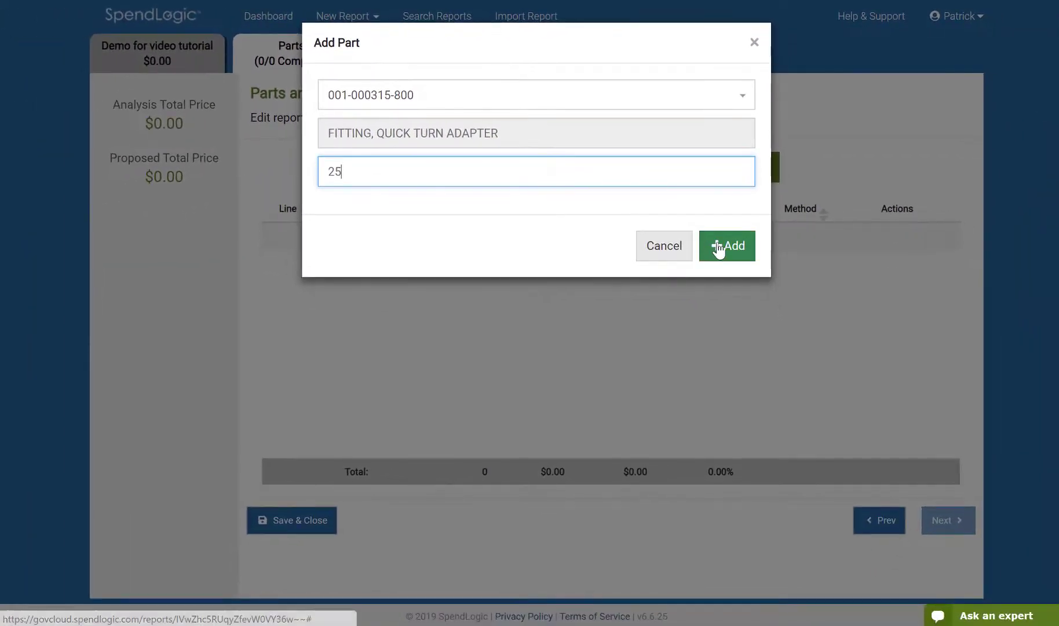
click(716, 288)
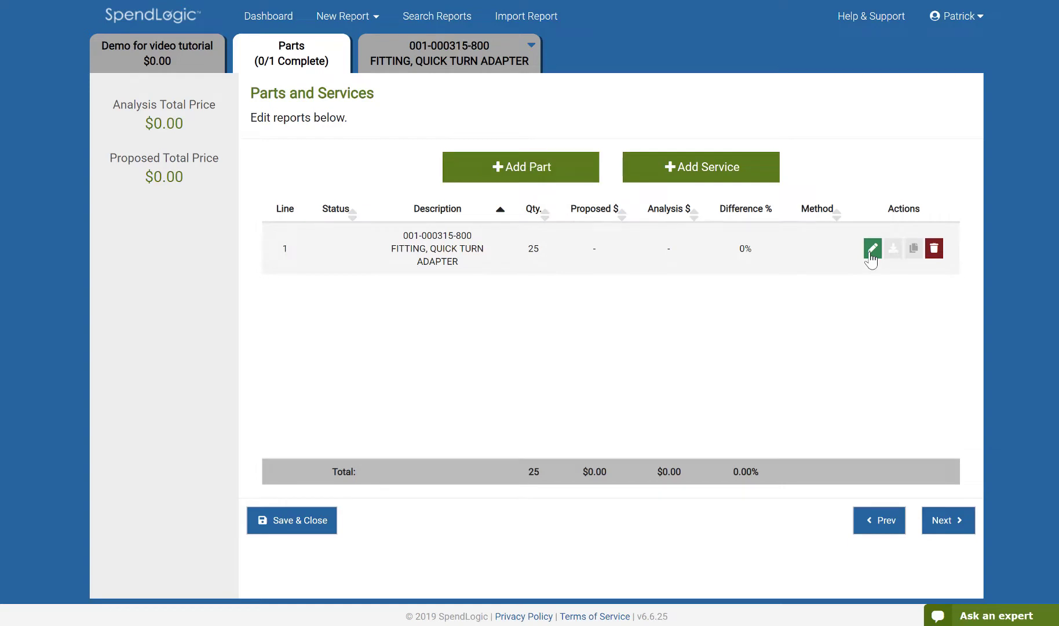
click(872, 254)
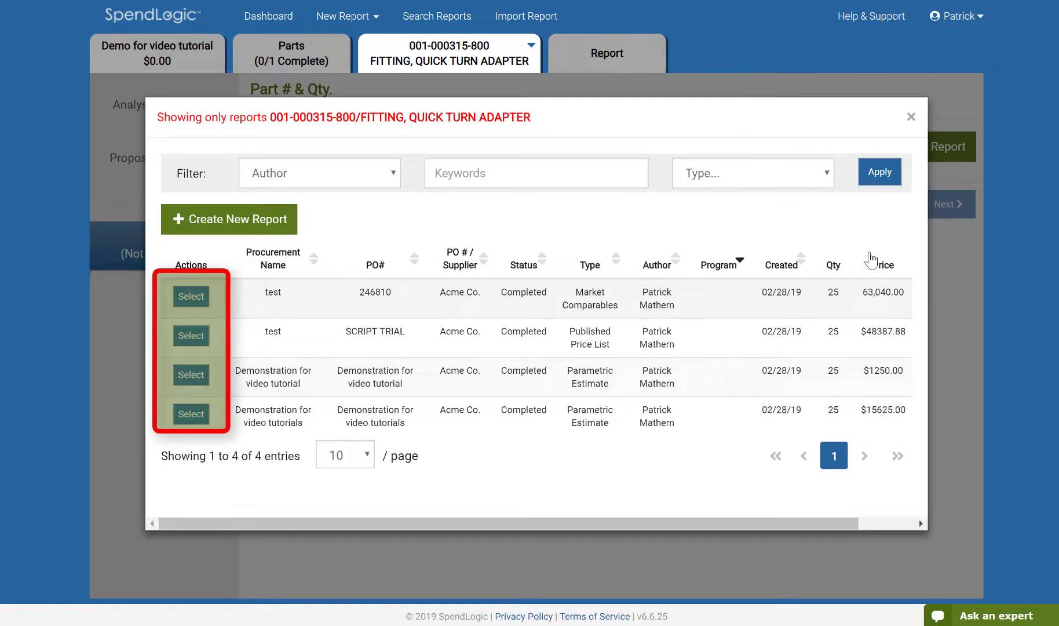
click(273, 218)
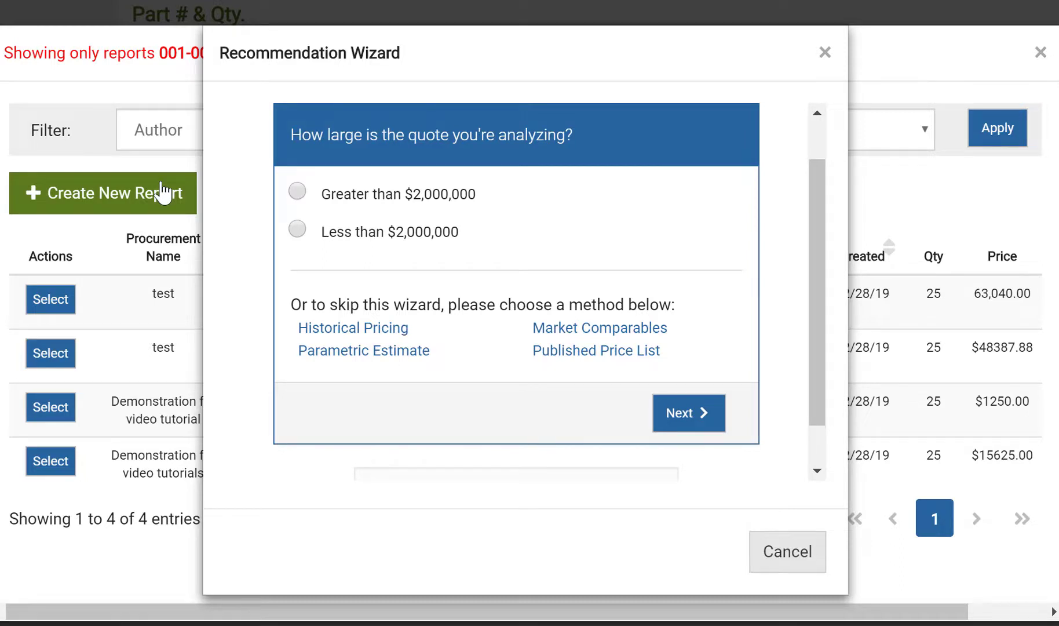
Choose Historical Pricing as the analysis method in the Recommendation Wizard
click(316, 328)
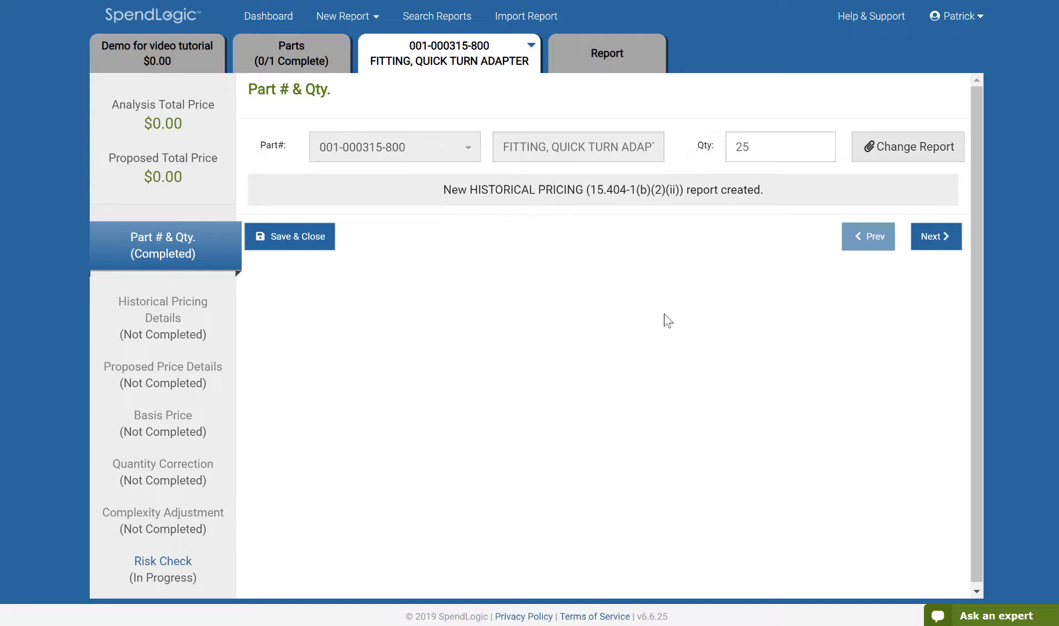
Record a recent competition with unchanged terms, attaching Competition Documentation - ACME CO 2016.pdf
click(929, 239)
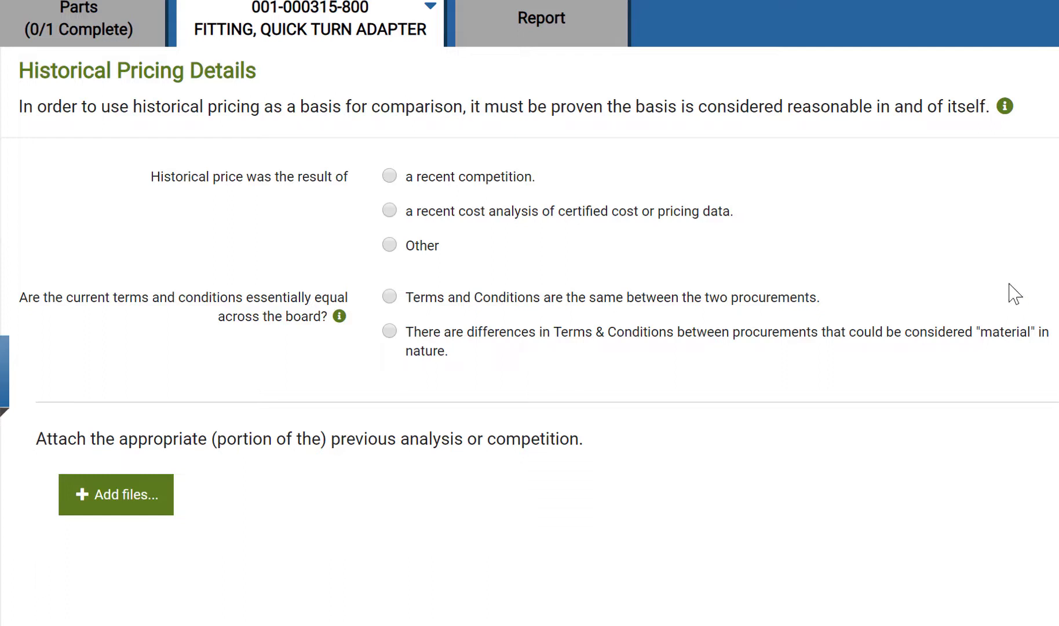
click(391, 175)
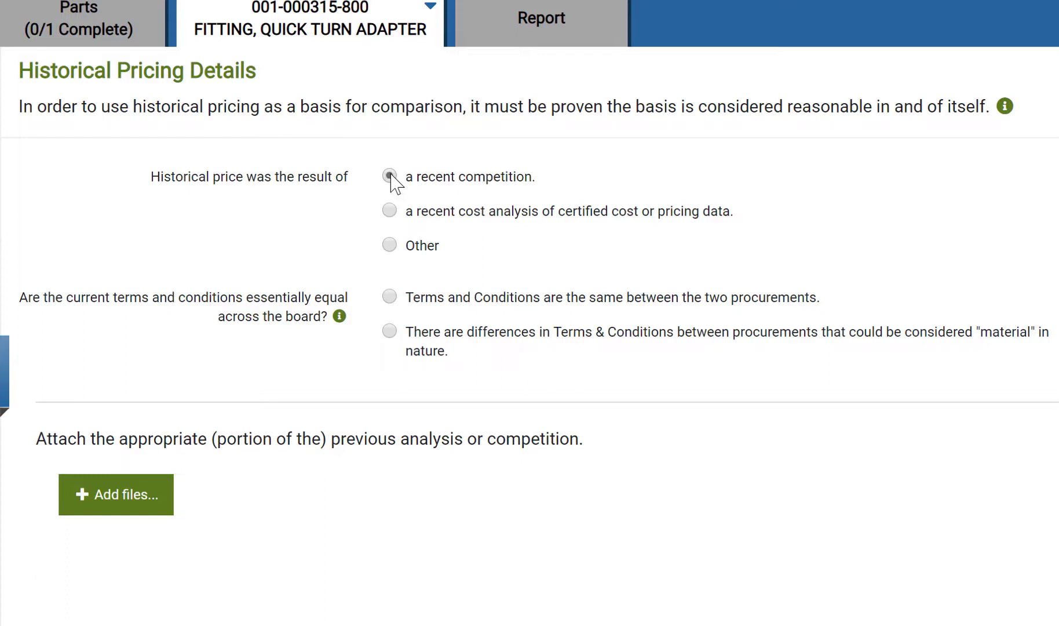
click(399, 302)
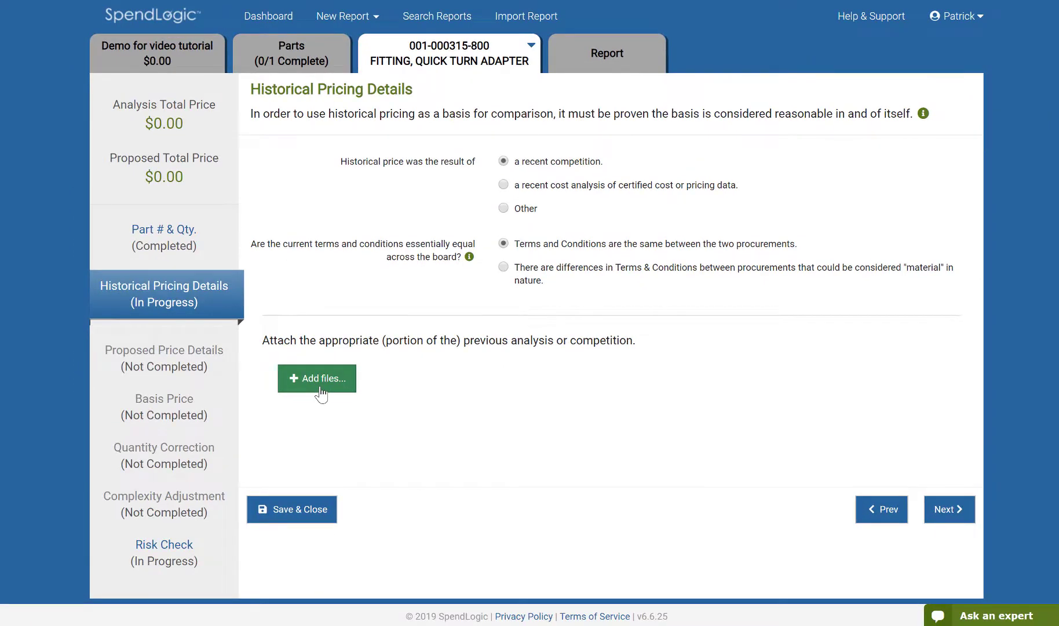
click(317, 379)
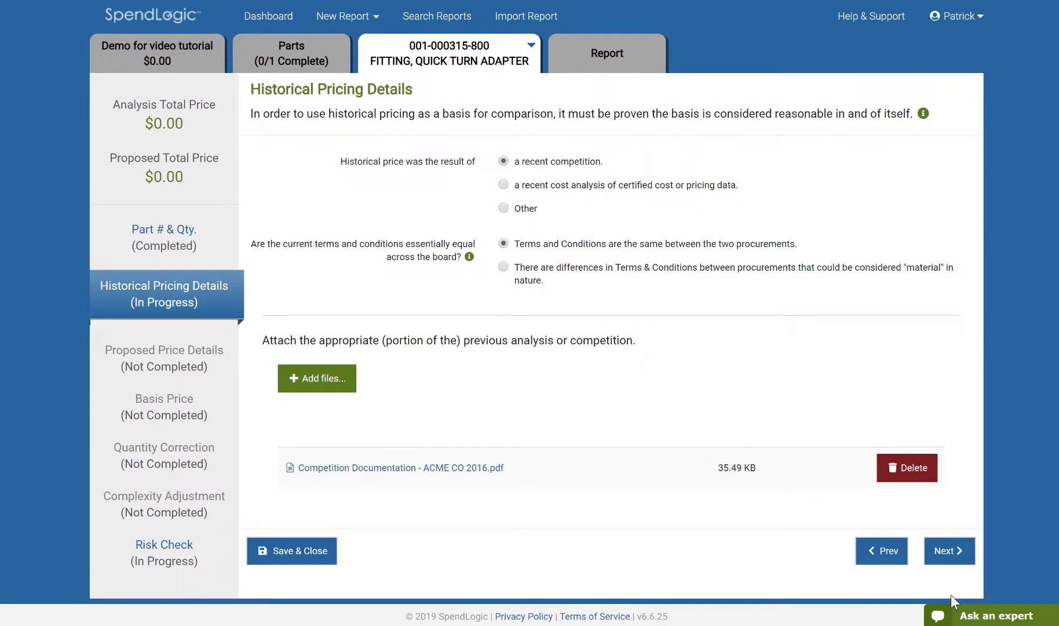
Set the proposed delivery date to 10/05/2018
click(948, 552)
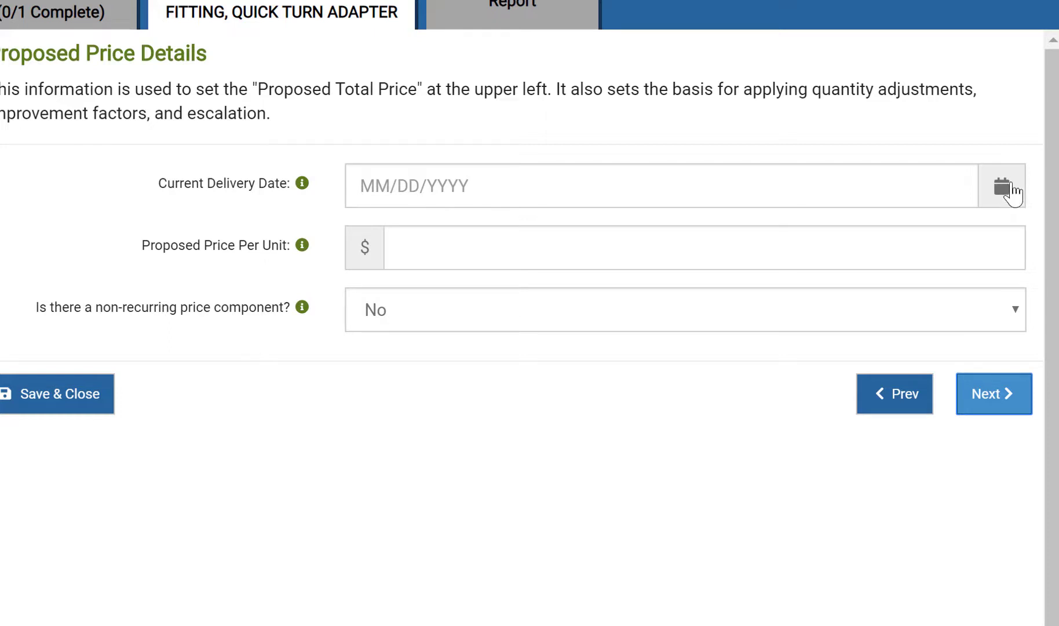
click(1008, 195)
click(1001, 235)
click(1001, 235)
click(1000, 235)
click(963, 307)
Enter a $500 proposed unit price and keep the non-recurring component at No
click(521, 257)
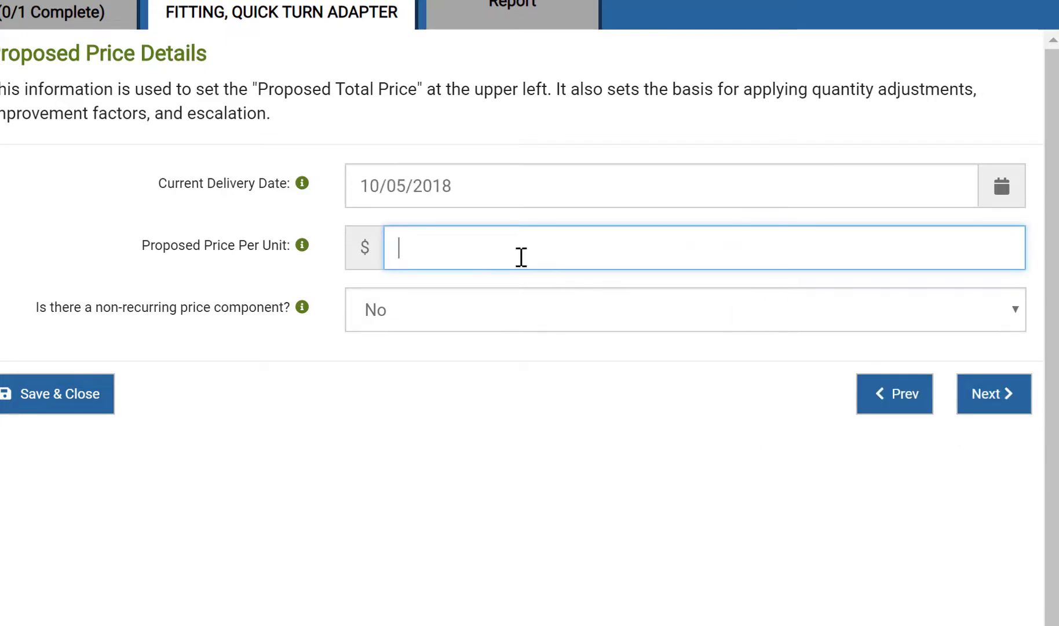
text(500)
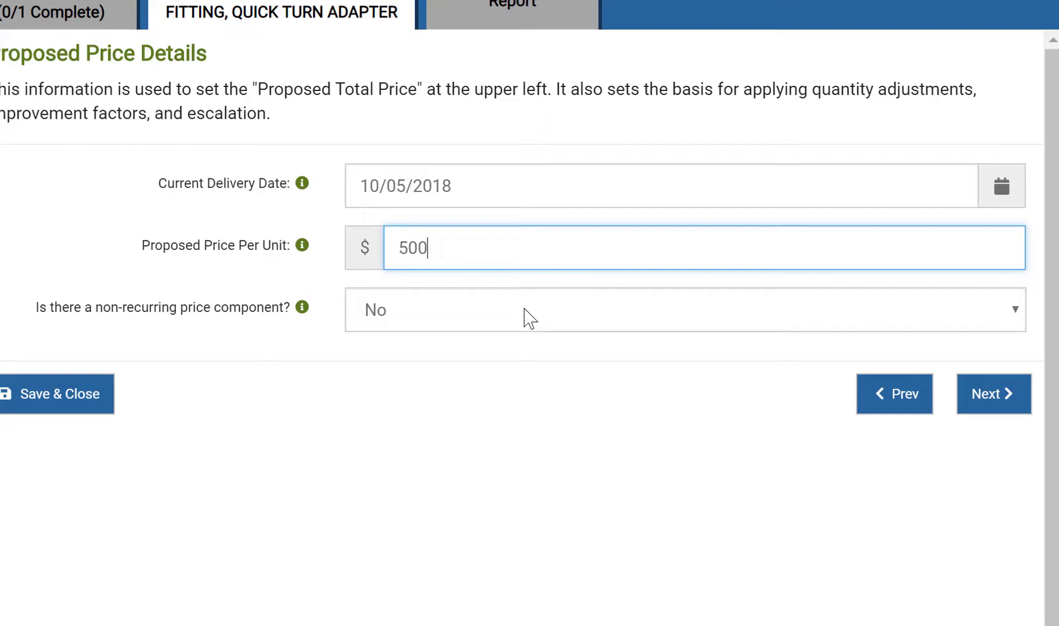
click(529, 318)
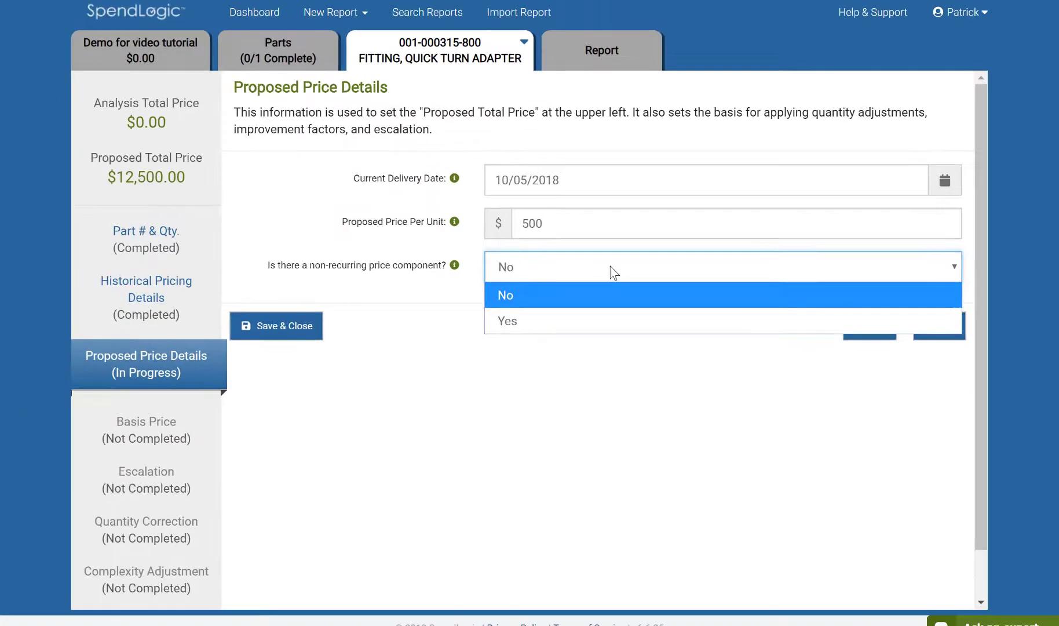
click(529, 318)
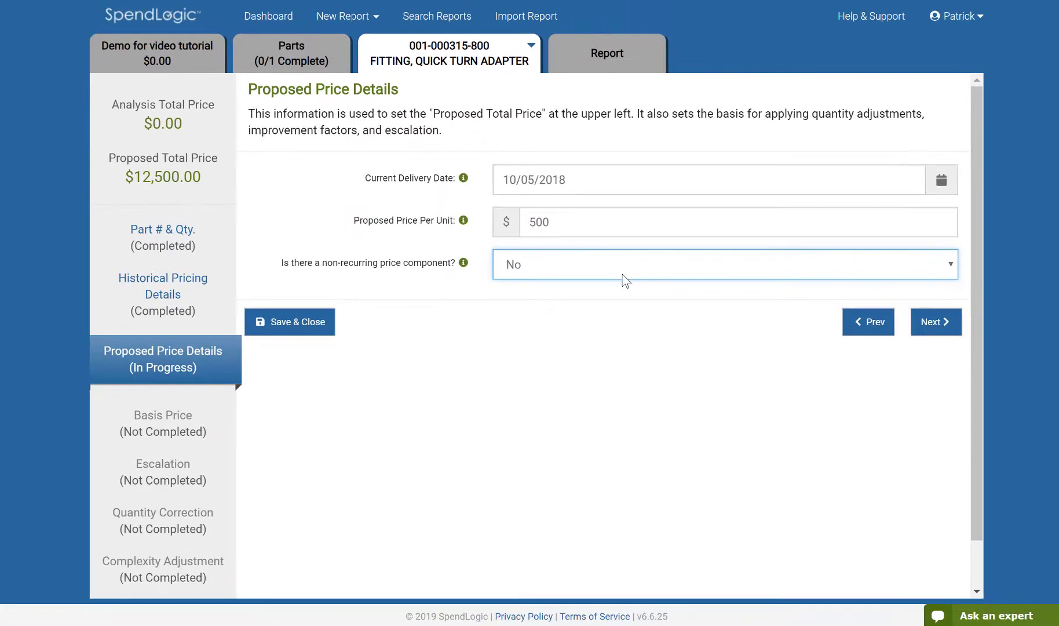
Enter the prior PO number, a prior quantity of 20 and a $575 unit price
click(957, 335)
click(568, 161)
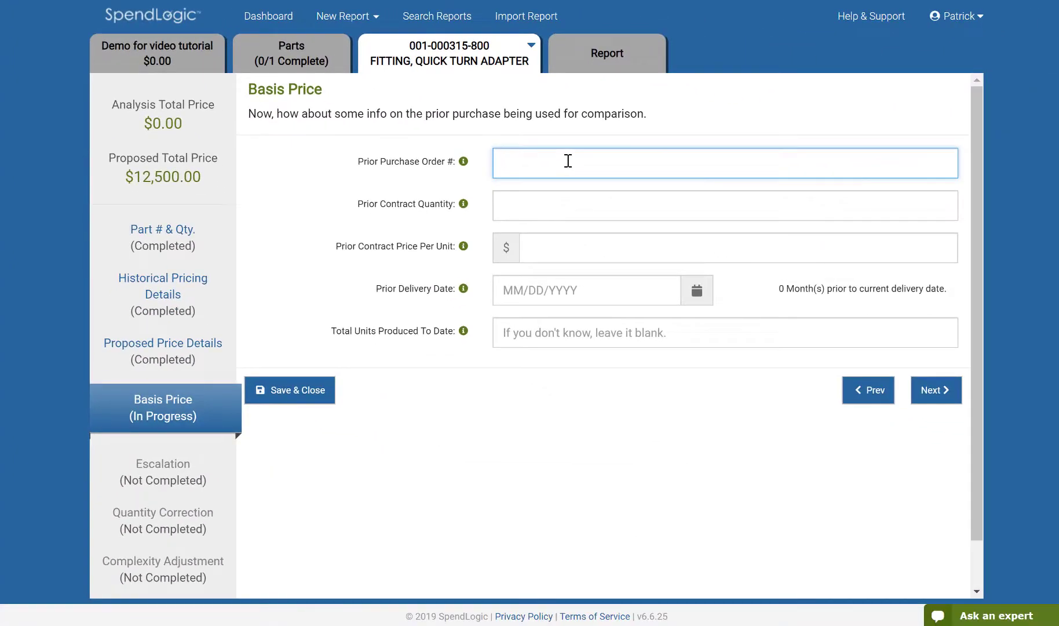
text(123456)
click(563, 198)
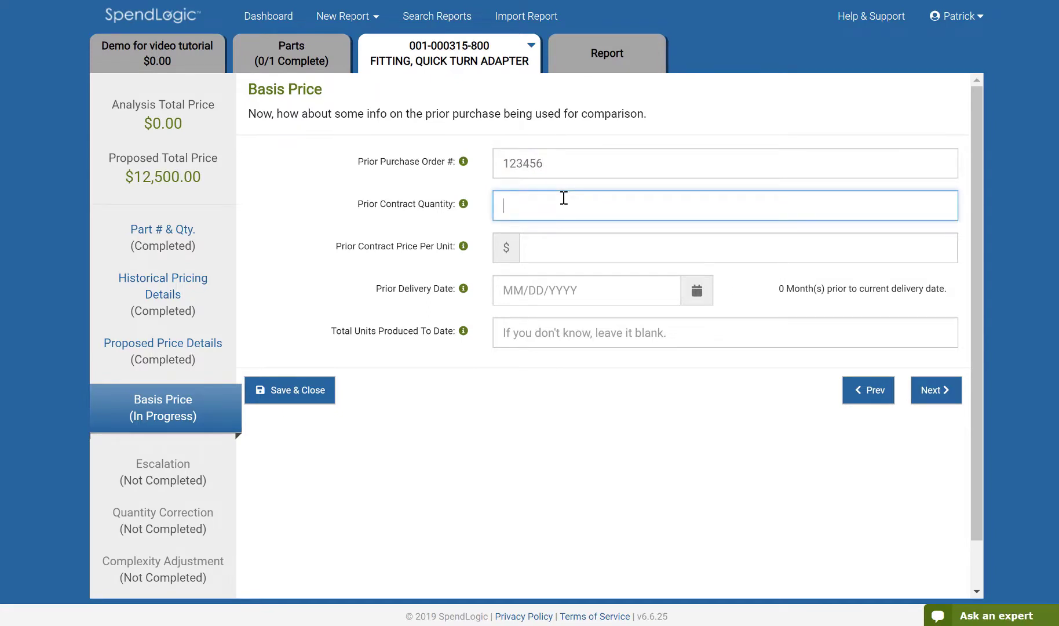
text(20)
click(560, 248)
text(575)
Set the prior delivery date to 09/10/2018 and total units produced to 100
click(697, 290)
click(699, 323)
click(699, 323)
click(700, 323)
click(699, 323)
click(699, 324)
click(700, 324)
click(726, 418)
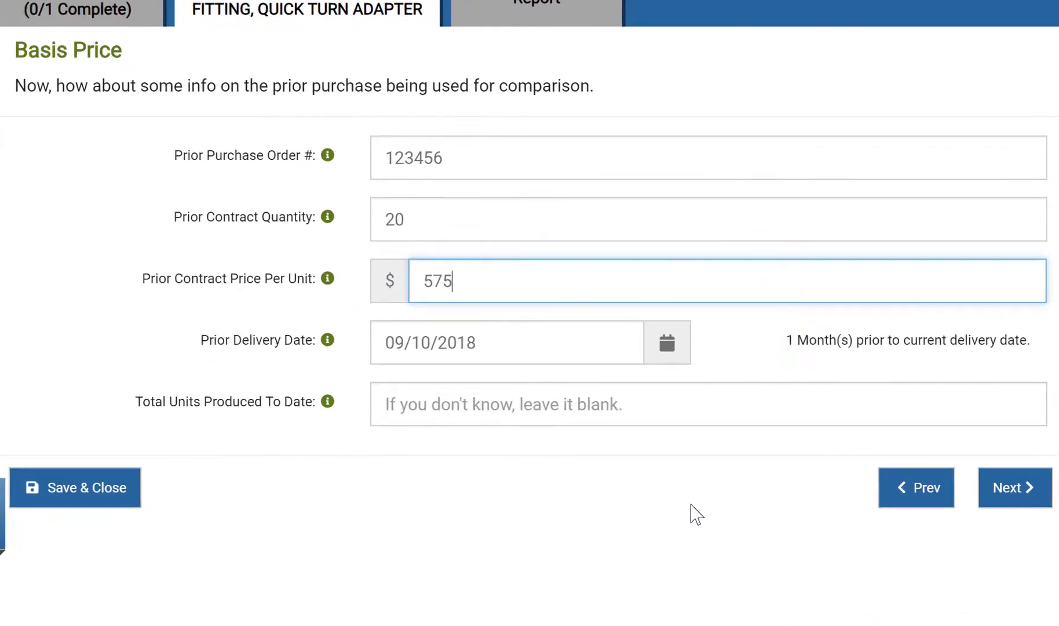
click(607, 407)
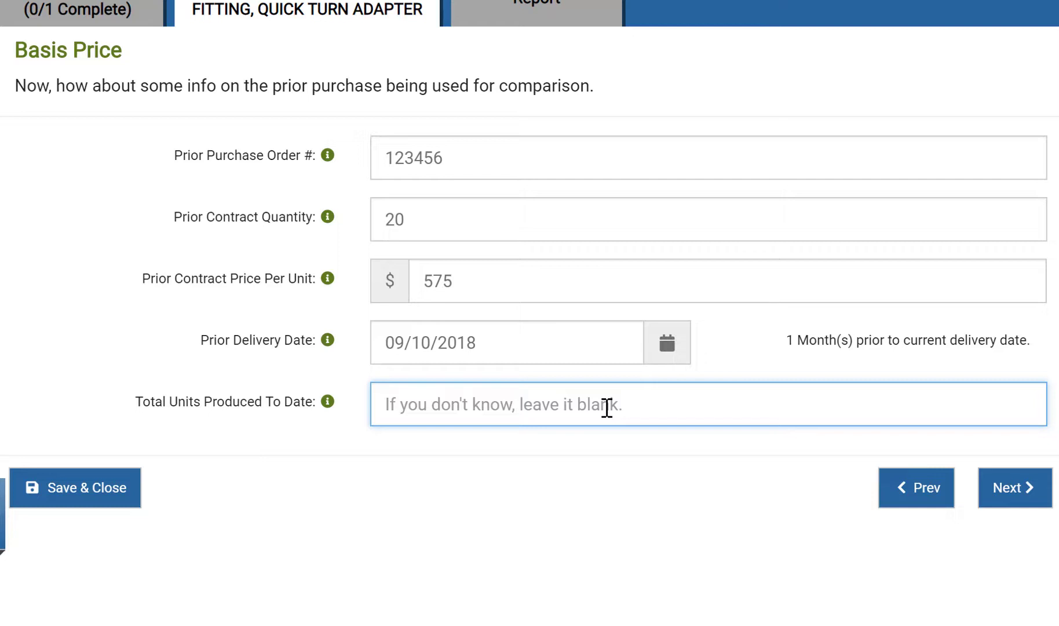
text(100)
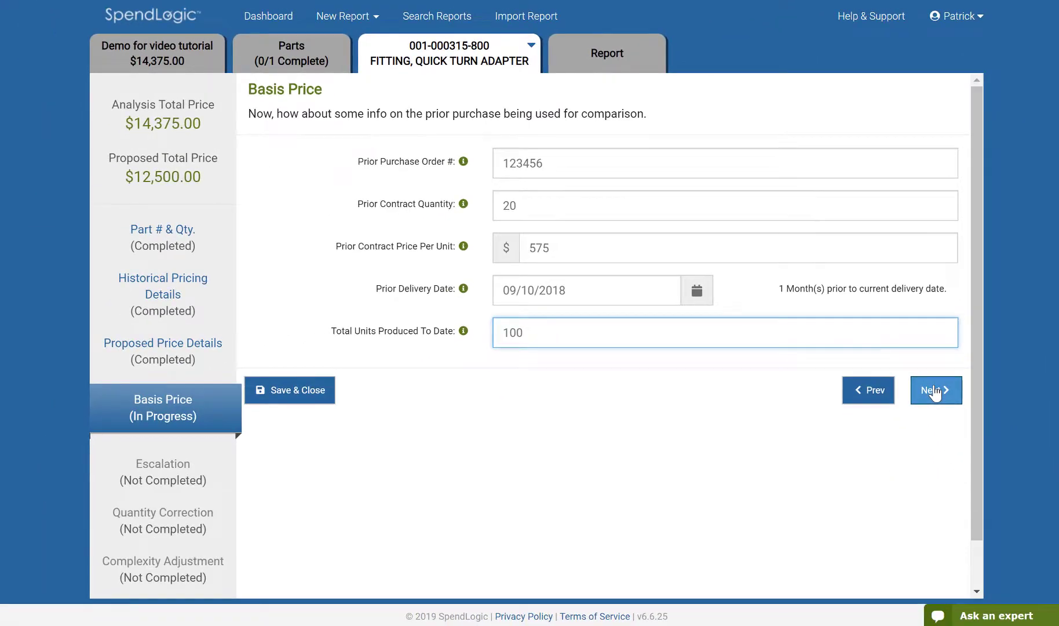
Set the Escalation step to use separate labor and material escalation indices
click(934, 394)
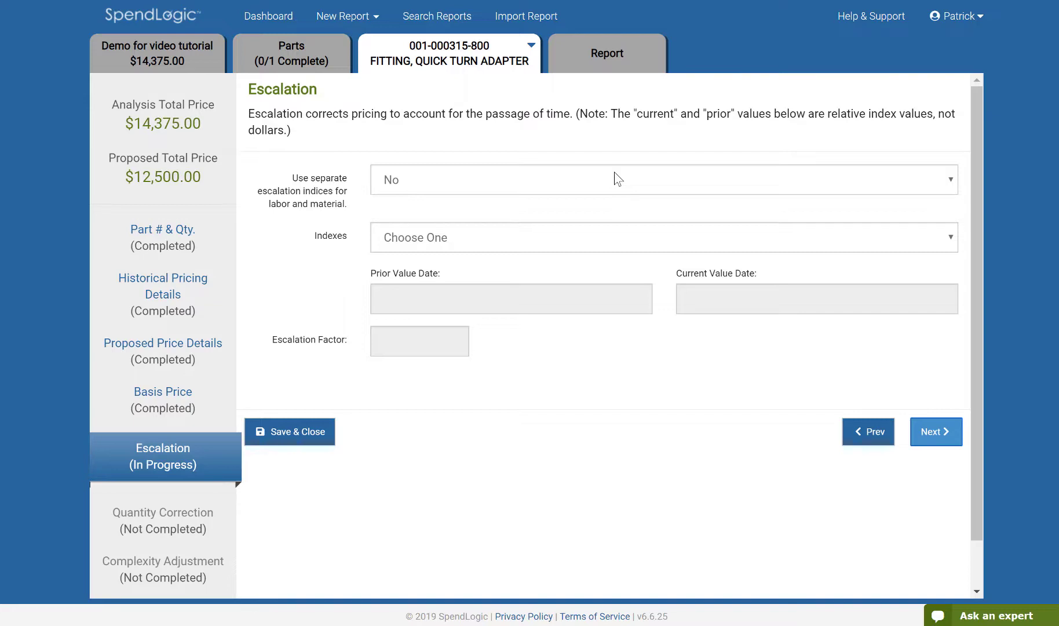
click(616, 178)
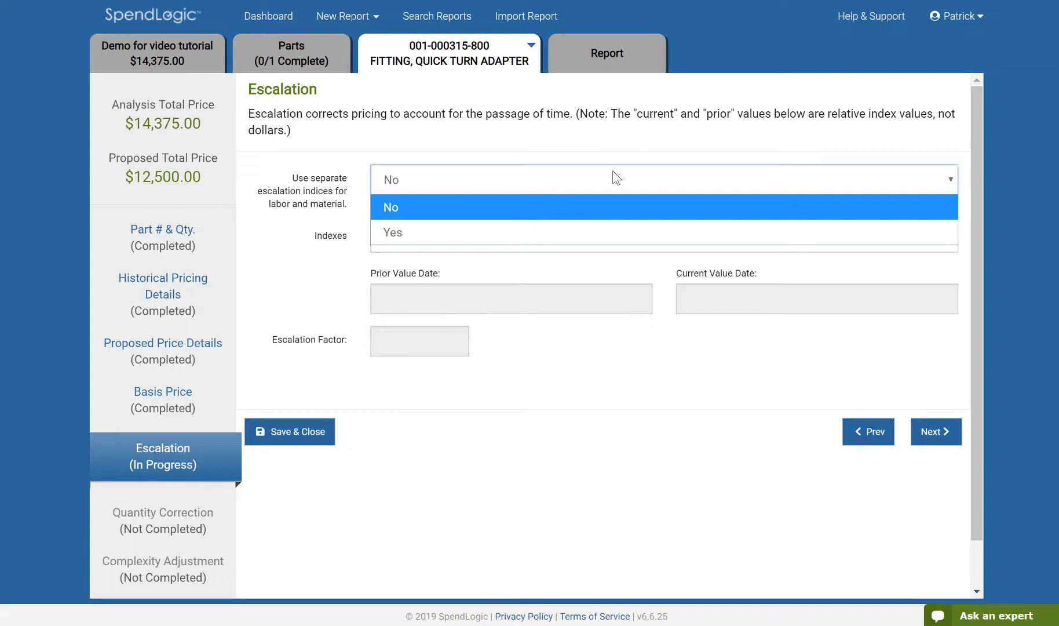
click(614, 234)
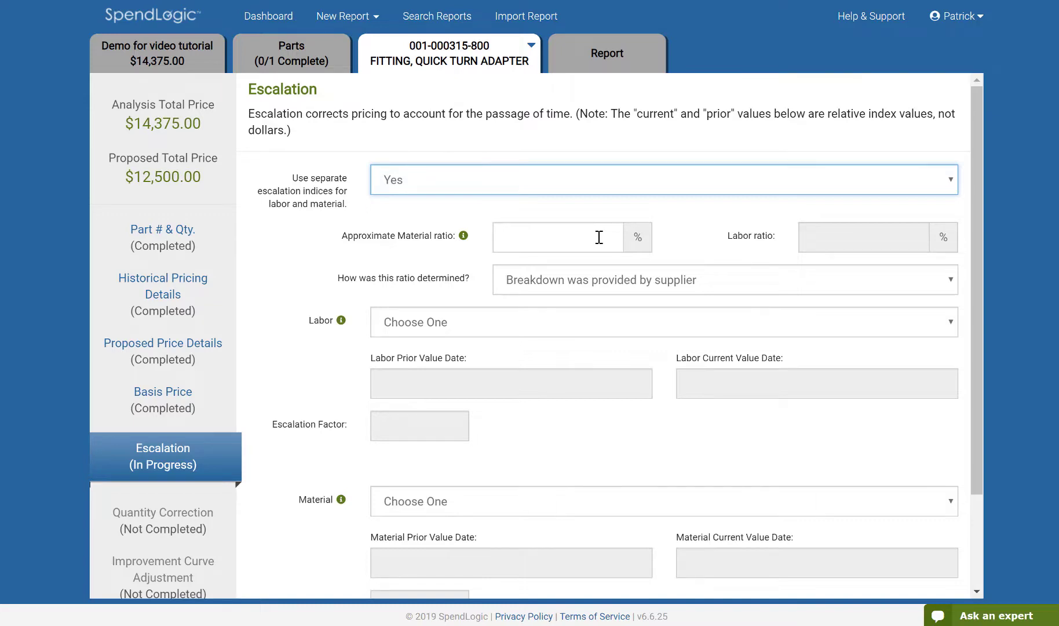
Set the material ratio to 60, keeping 'Breakdown was provided by supplier' as its source
click(599, 237)
text(60)
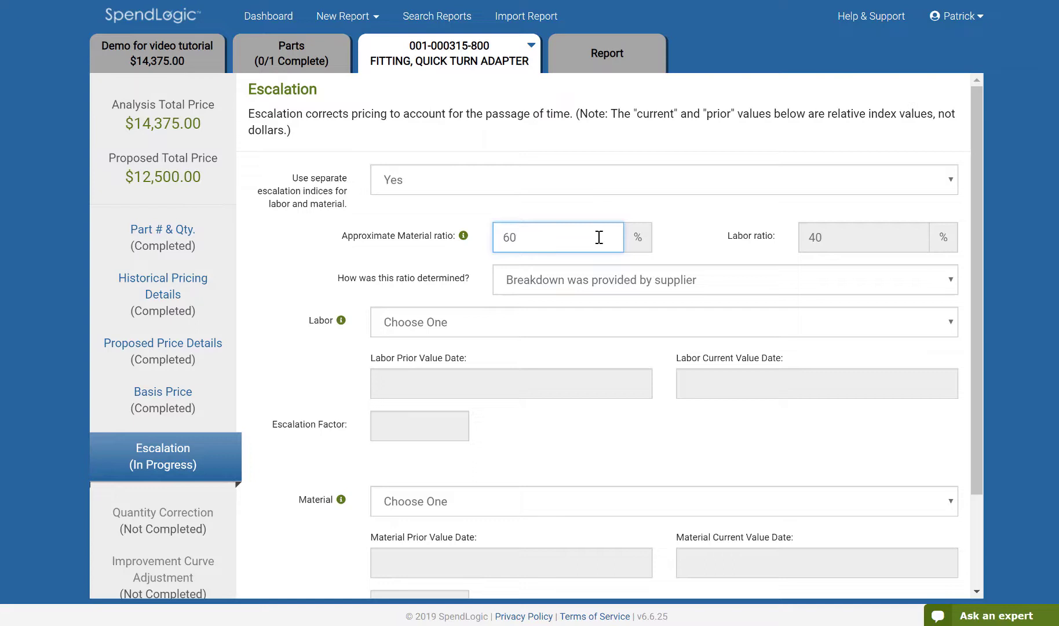
click(610, 283)
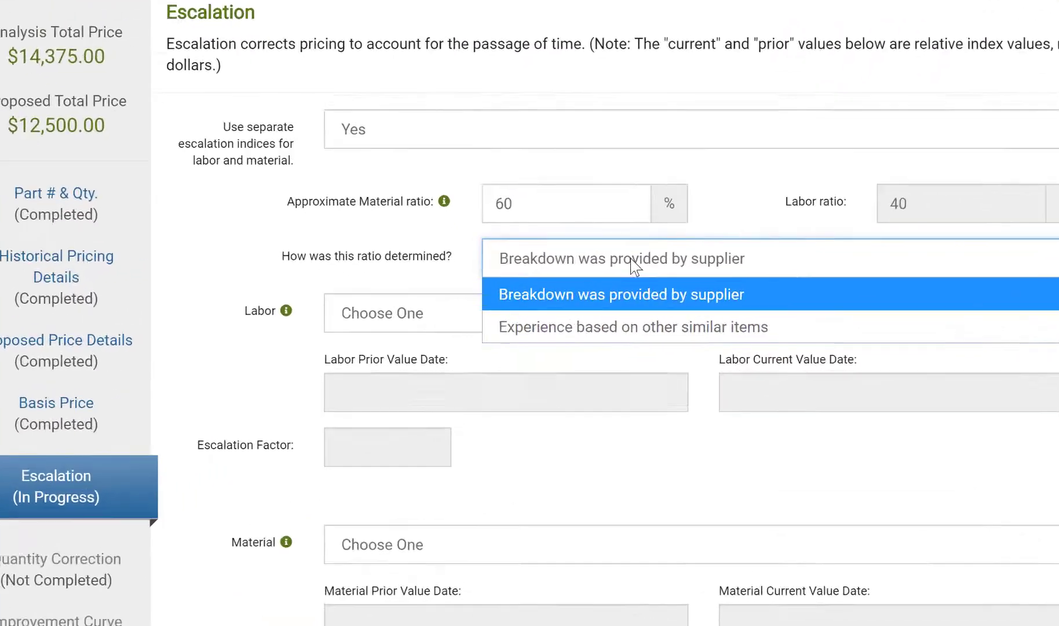
click(579, 307)
Choose the production-occupations labor index and Aircraft engine & engine parts material index, then continue
click(480, 325)
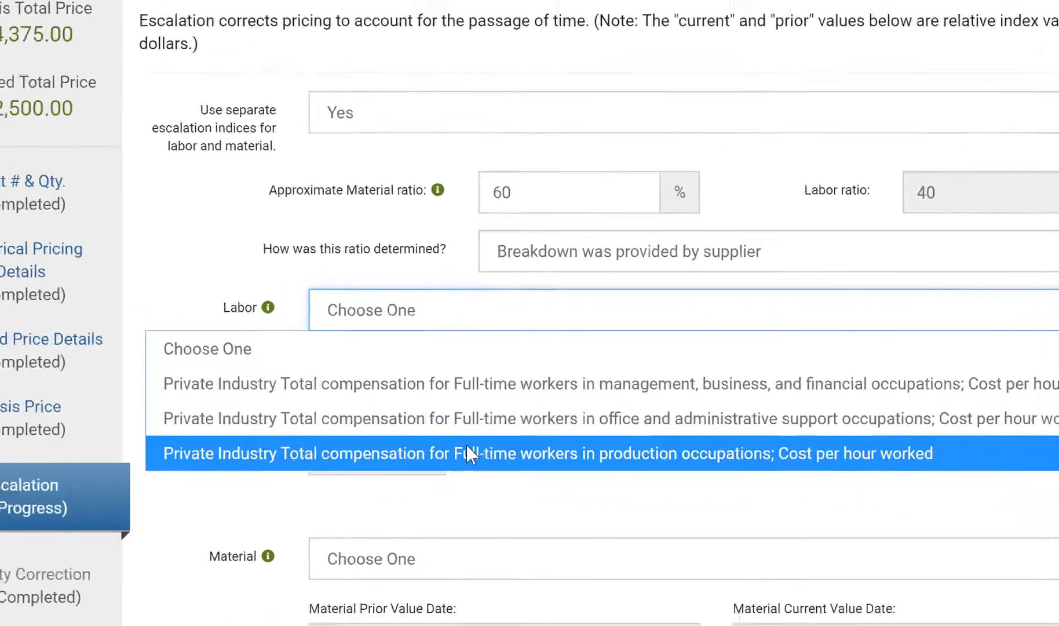
click(449, 473)
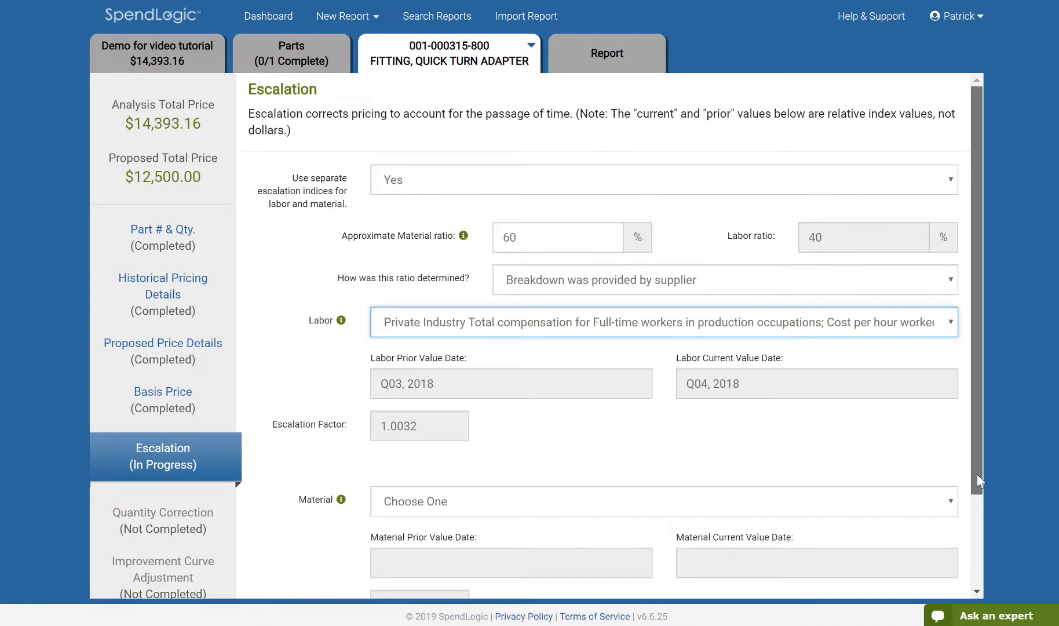
drag(977, 474, 972, 586)
click(513, 391)
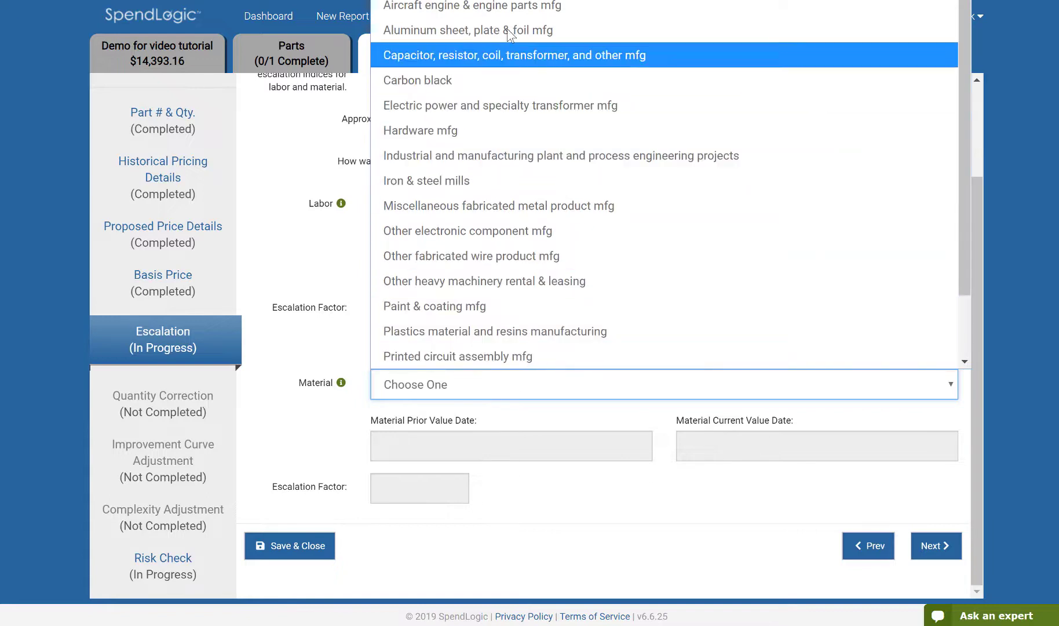
click(510, 9)
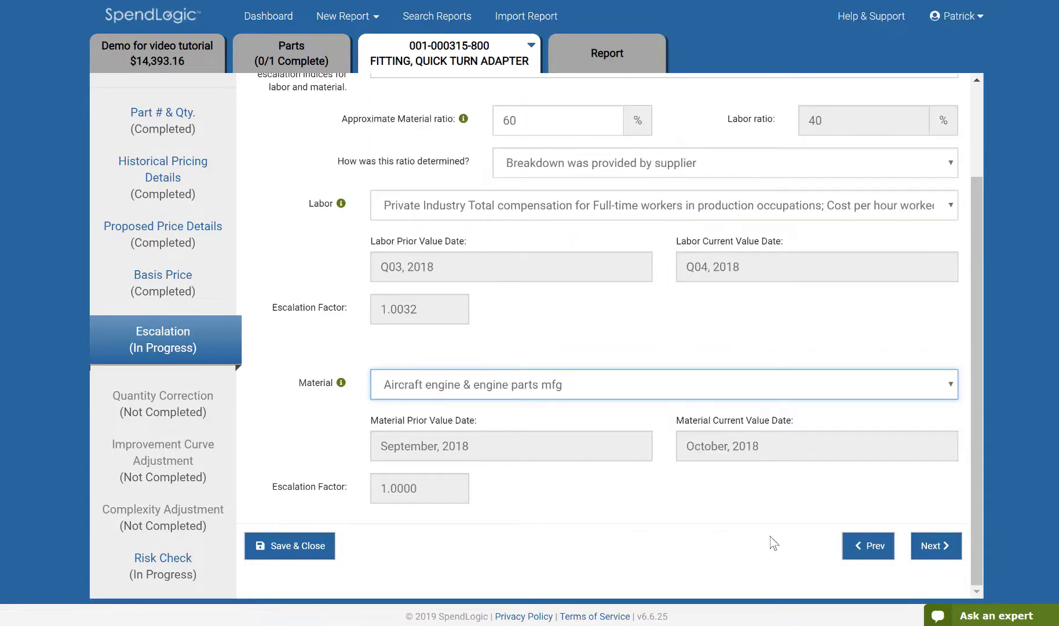
click(926, 546)
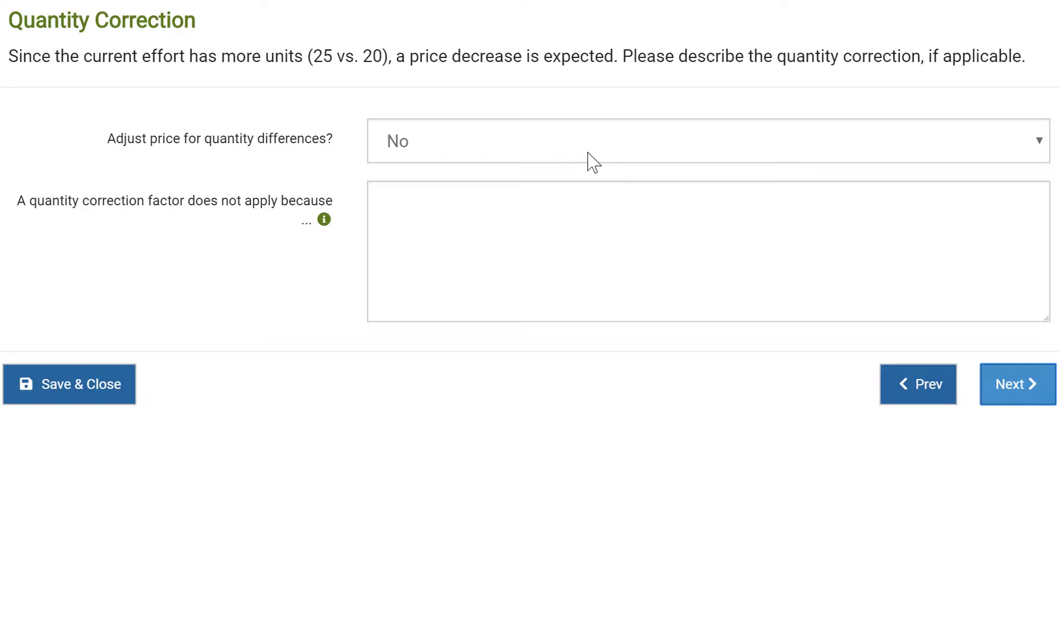
Open the 'Adjust price for quantity differences?' dropdown to show the No and Yes choices
click(588, 153)
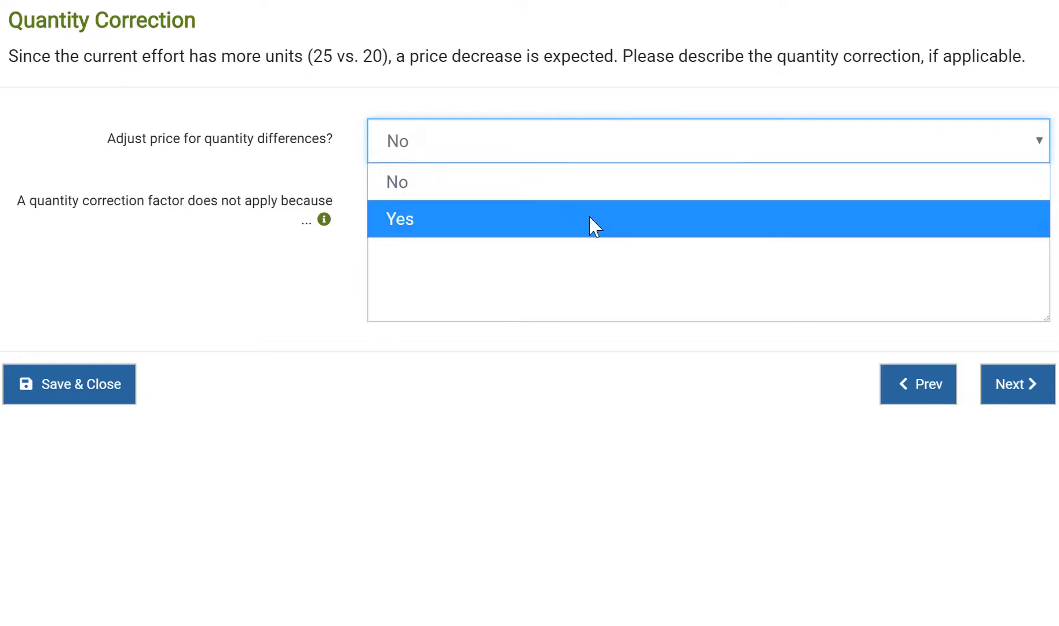
Turn on quantity price adjustment using the 'Three or more negotiated prices' method
click(590, 220)
click(582, 203)
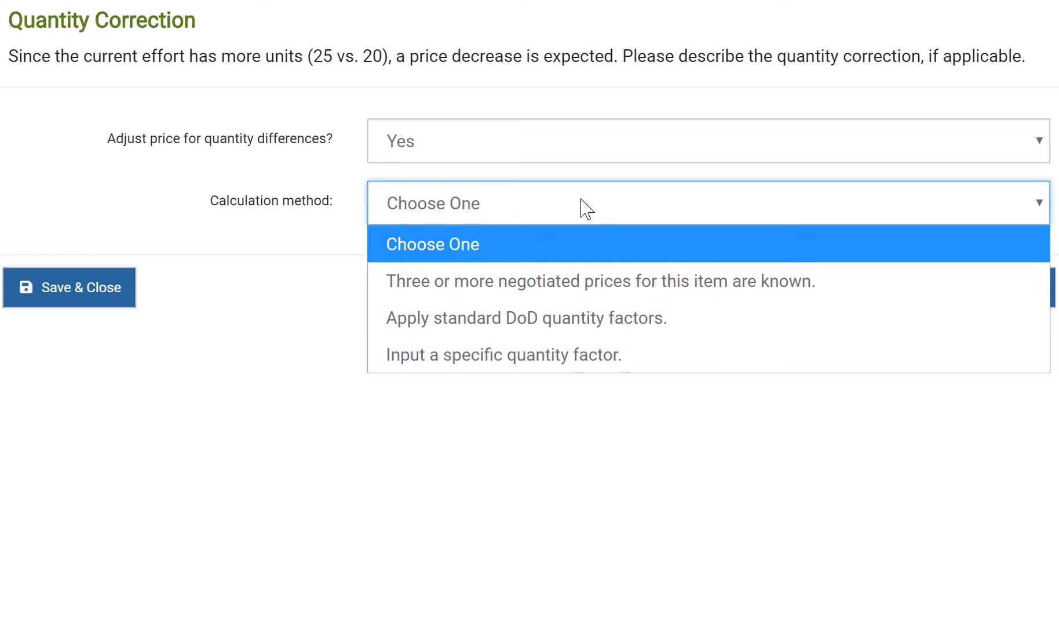
click(582, 290)
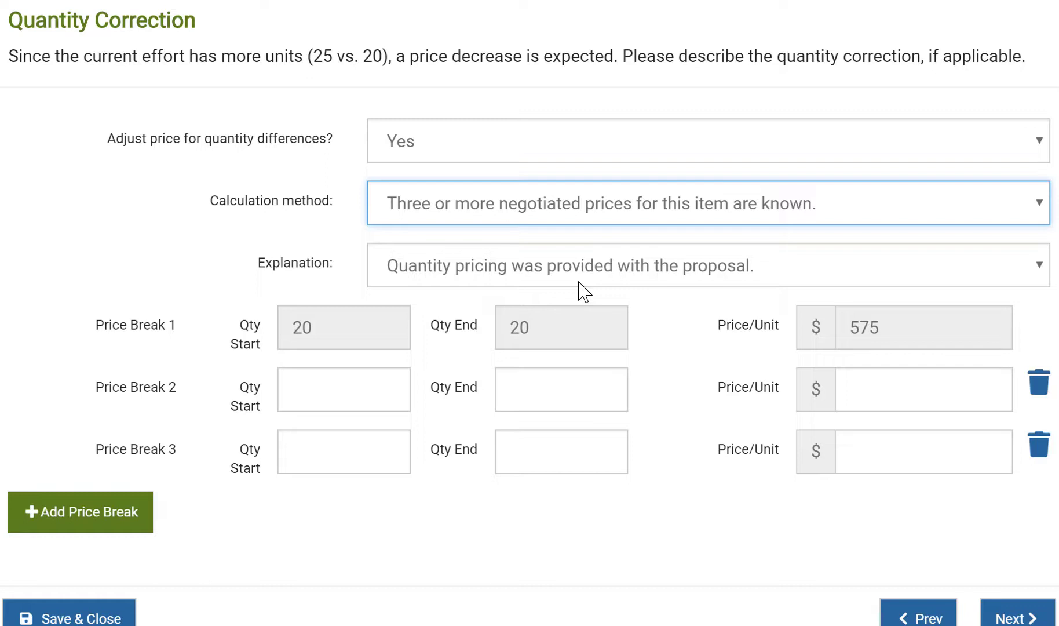
Enter Price Break 2 as 2–5 units at $625 and Price Break 3 as 25–25 units at $560
click(334, 394)
text(2)
click(563, 382)
text(5)
click(869, 386)
text(625)
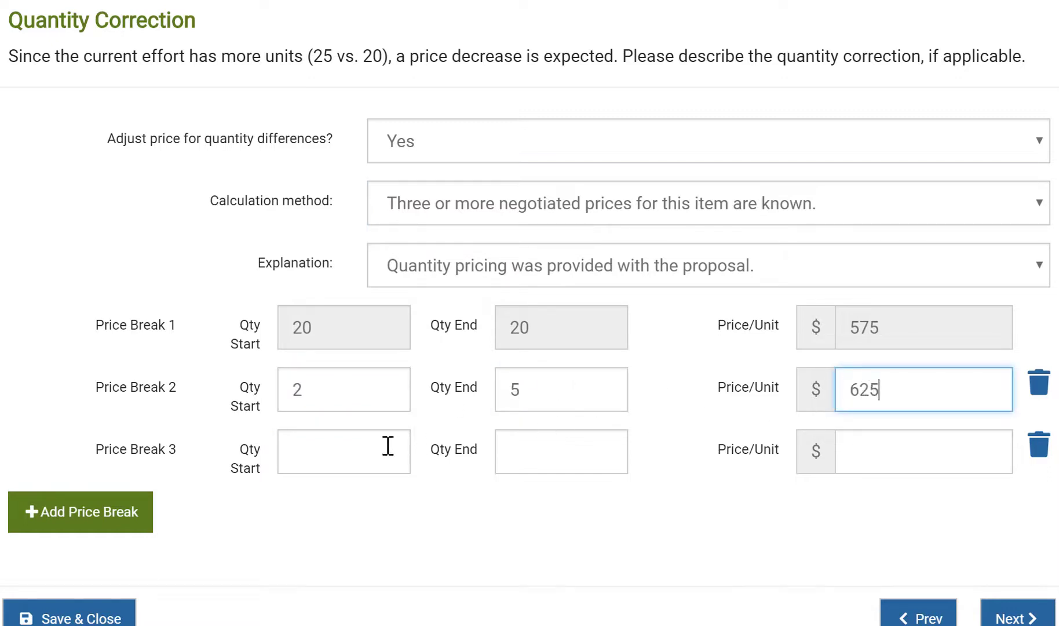
click(372, 447)
text(25)
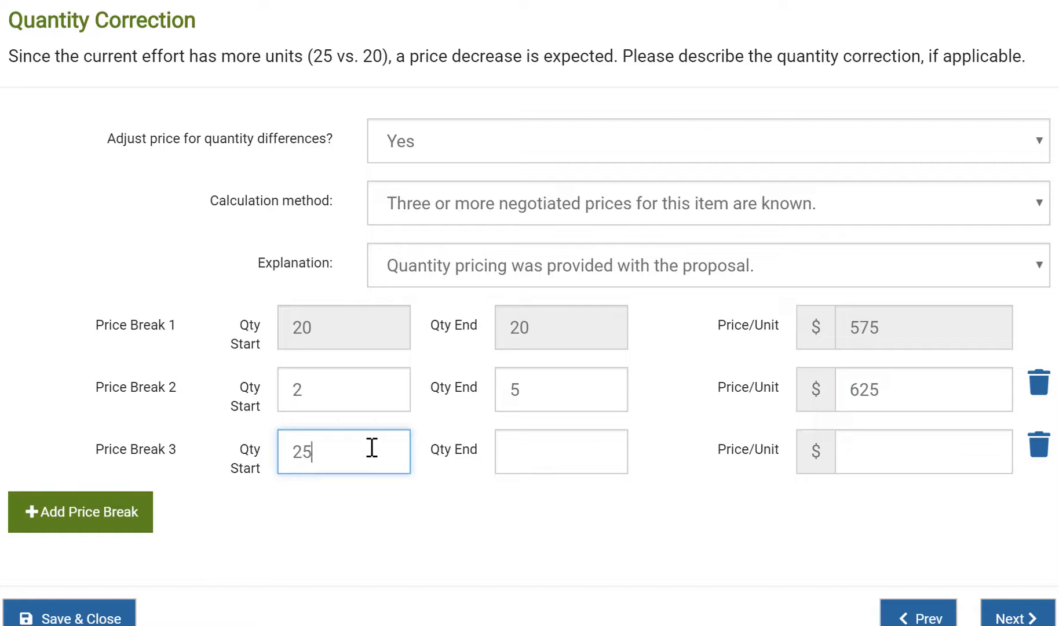
click(526, 454)
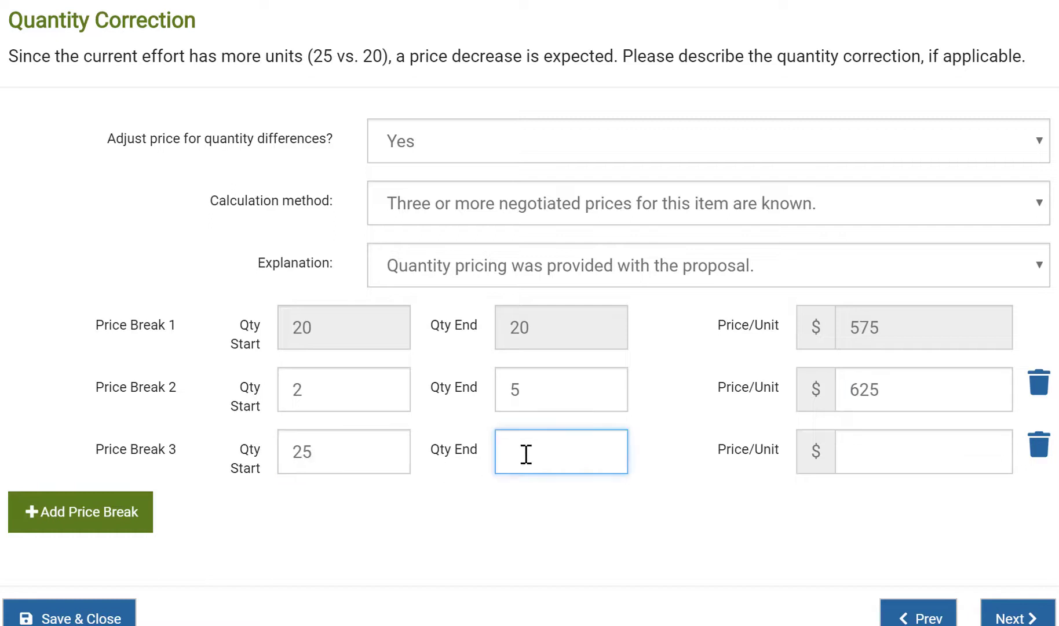
text(25)
click(907, 456)
text(560)
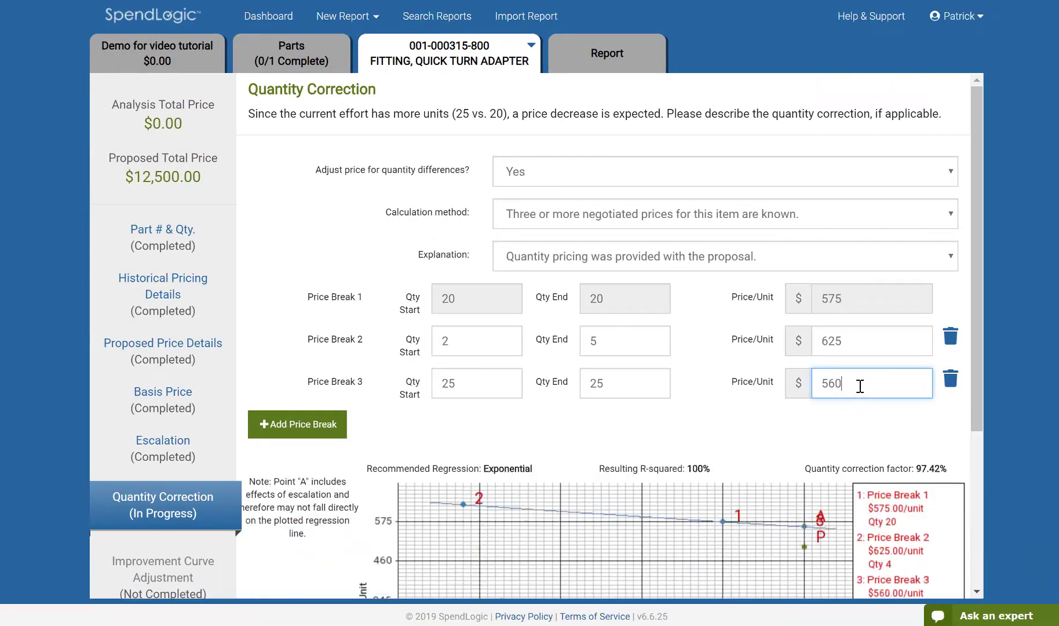
drag(979, 382, 980, 490)
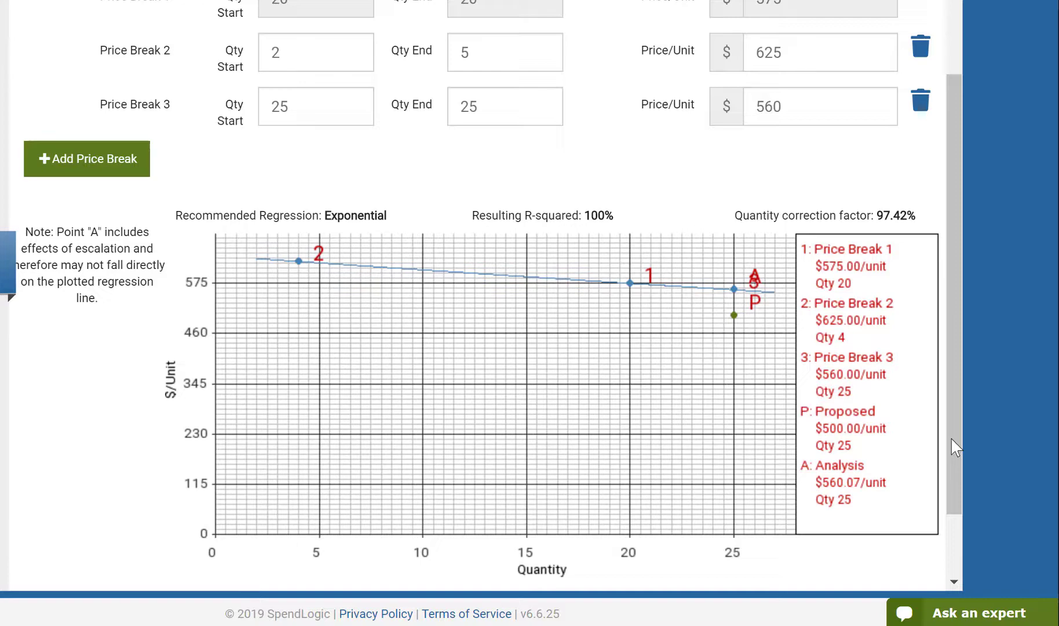
drag(955, 447, 967, 243)
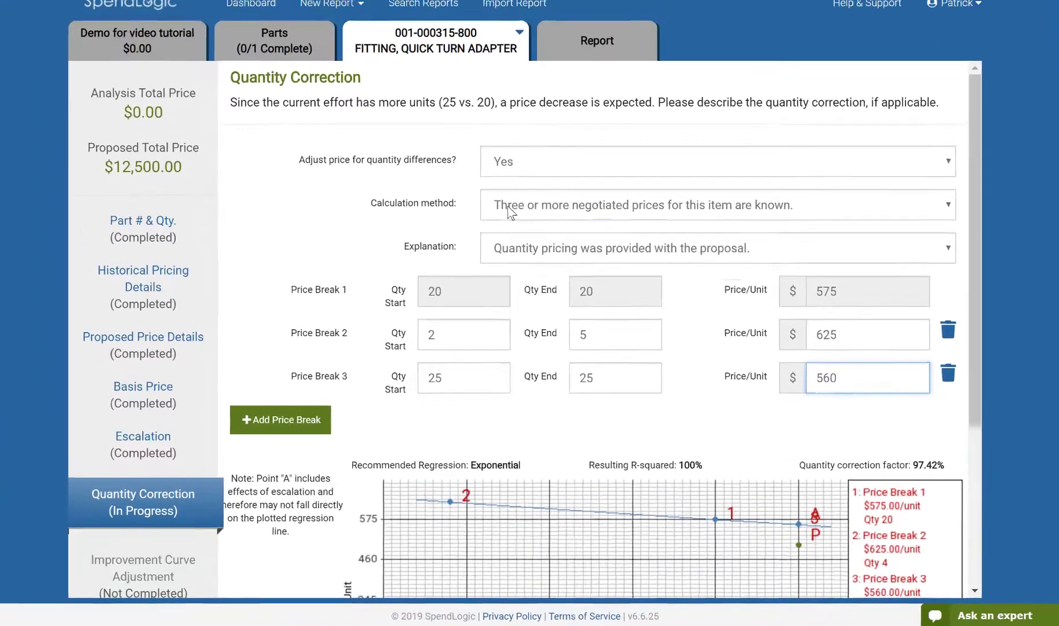
Settle on standard DoD quantity factors (98.36%) and complete Quantity Correction
click(397, 126)
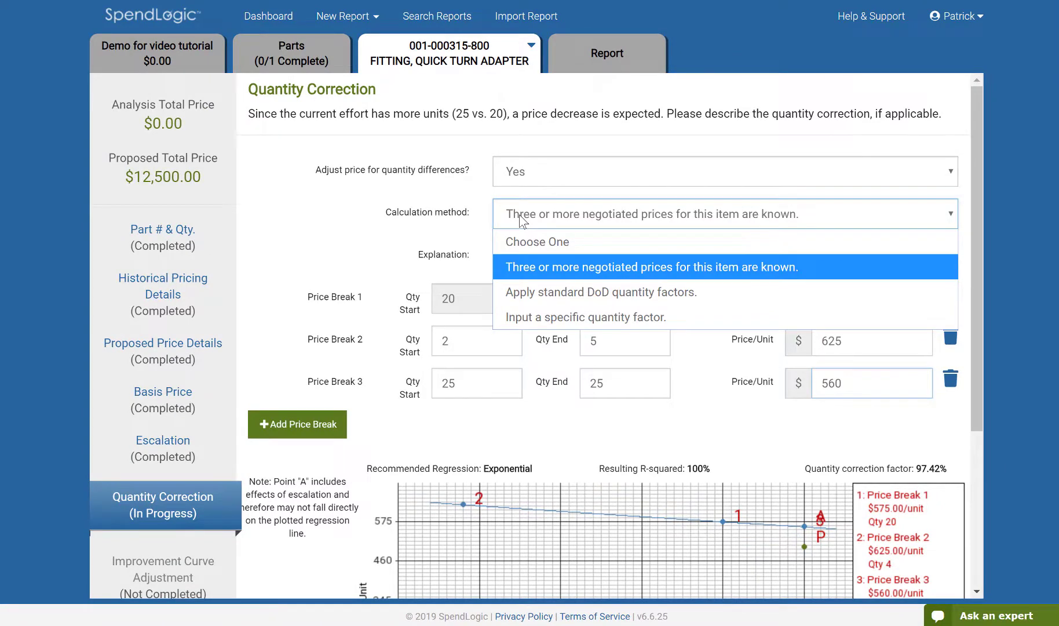
click(522, 293)
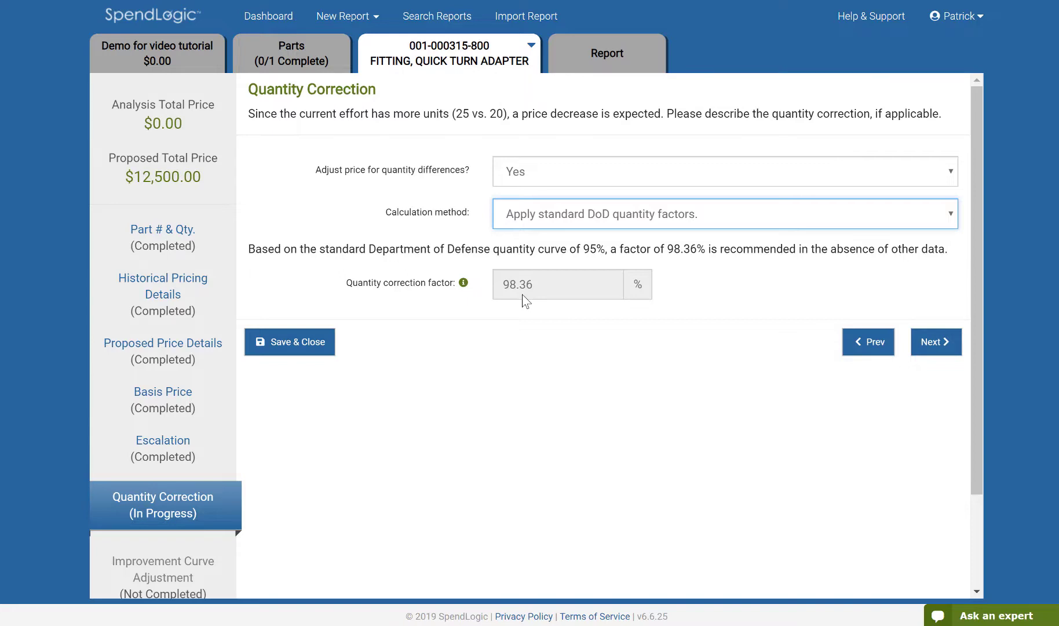
click(531, 215)
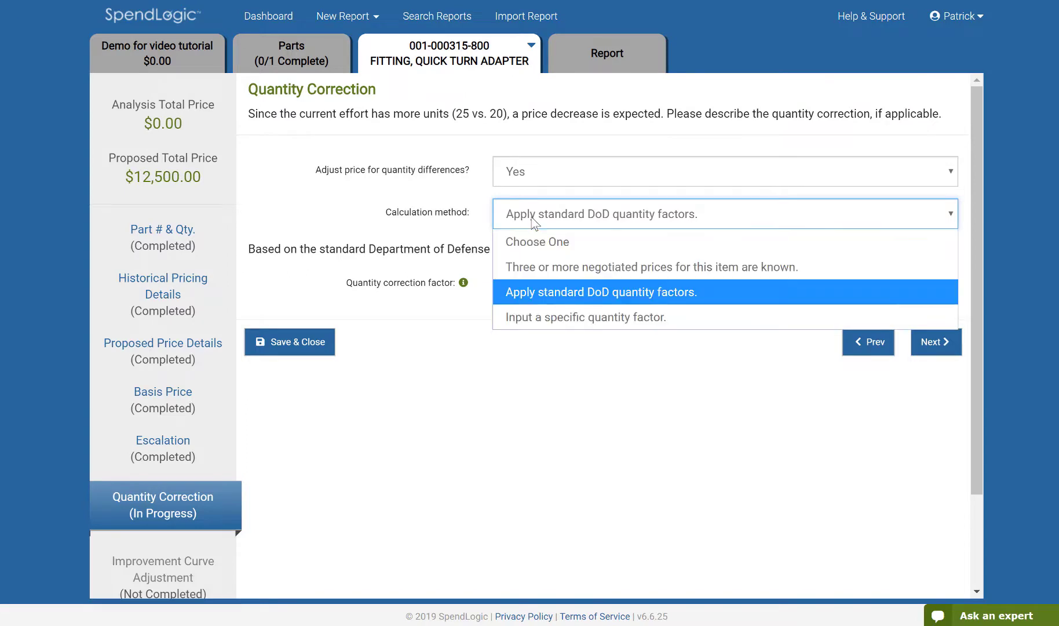
click(544, 318)
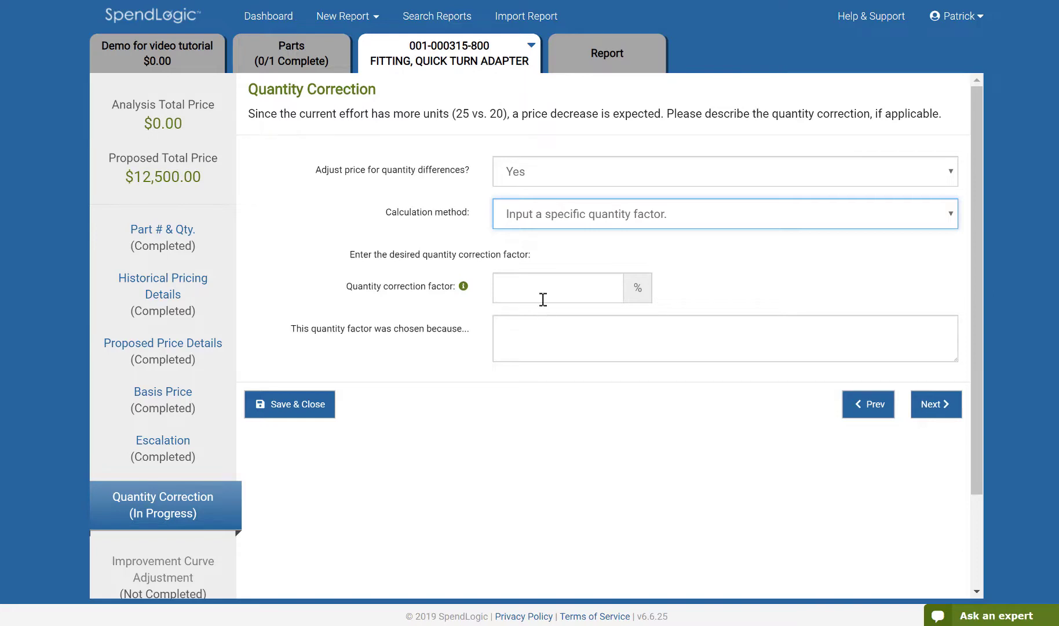
click(557, 219)
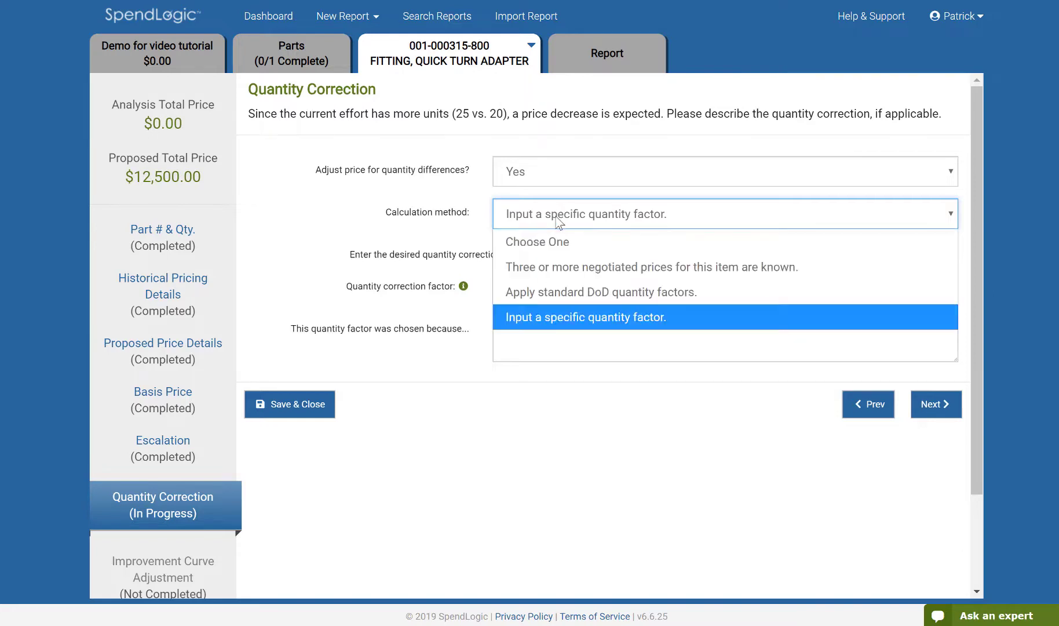
click(565, 306)
click(931, 354)
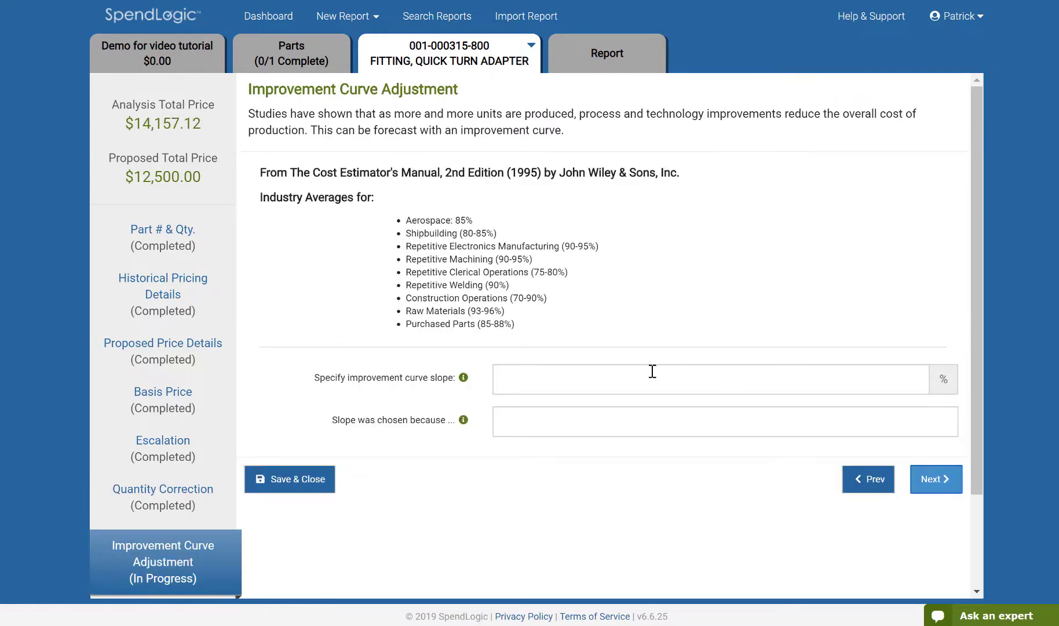
Set an 85% improvement curve slope, justified as the Aerospace industry average
click(618, 375)
text(85)
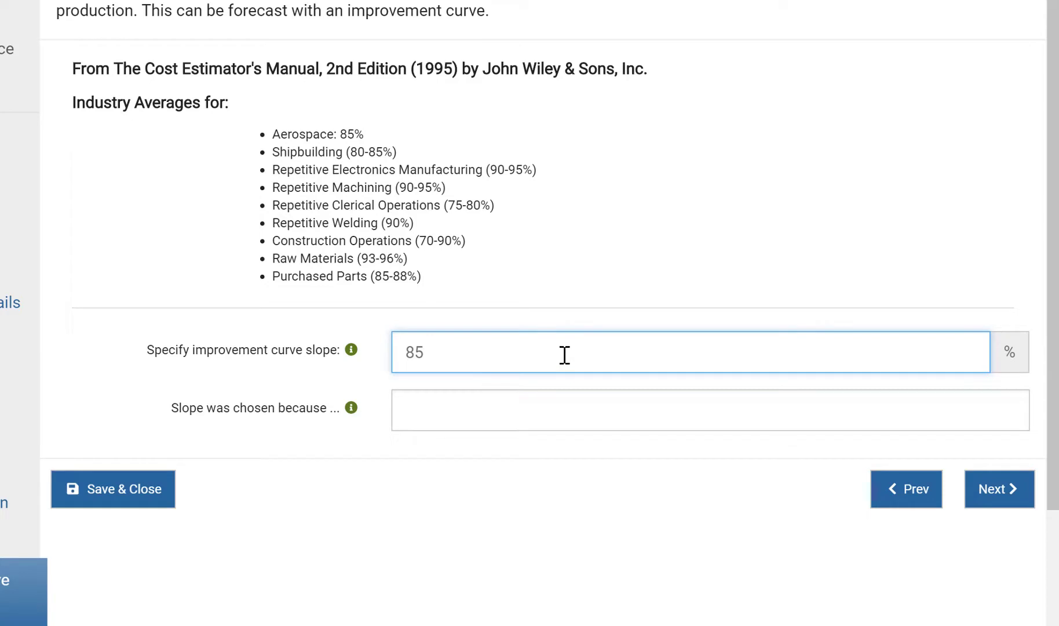
click(562, 411)
text(this is the industry average)
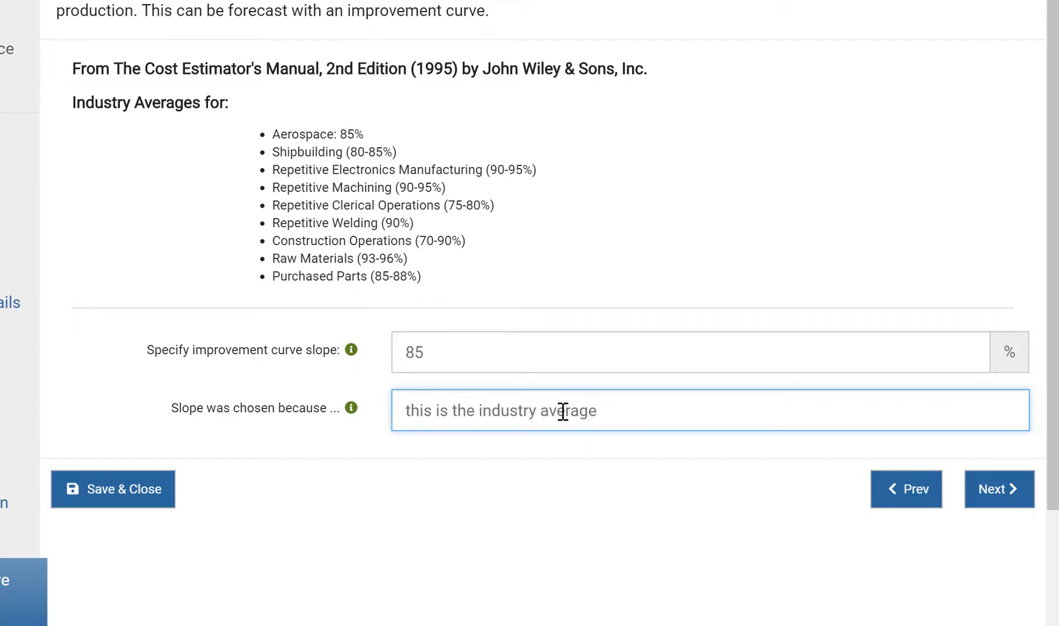
text( improvement cu)
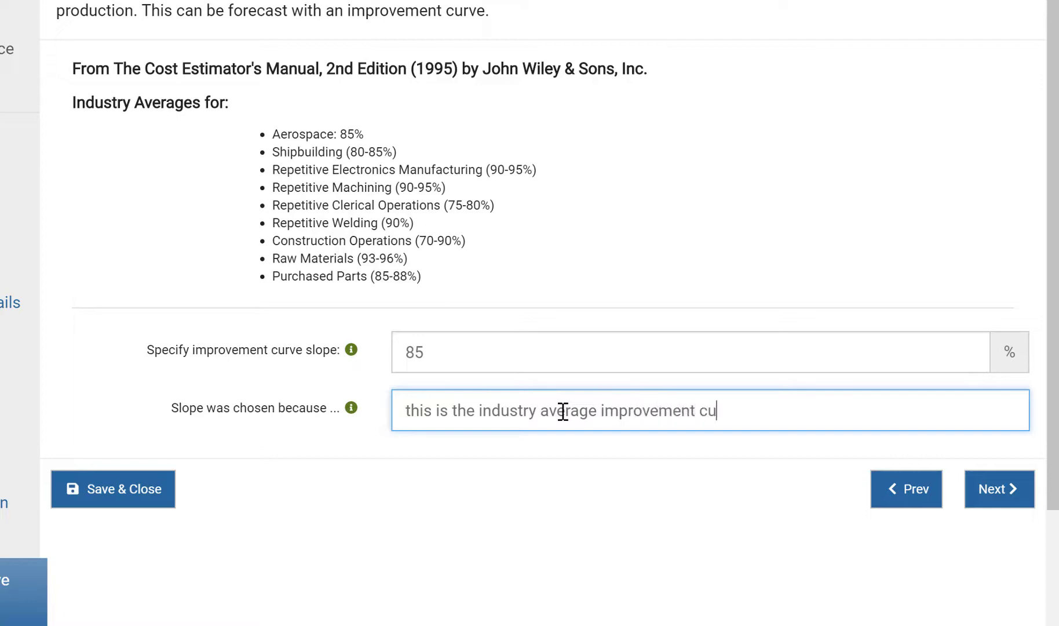
text(rve slope for Aer)
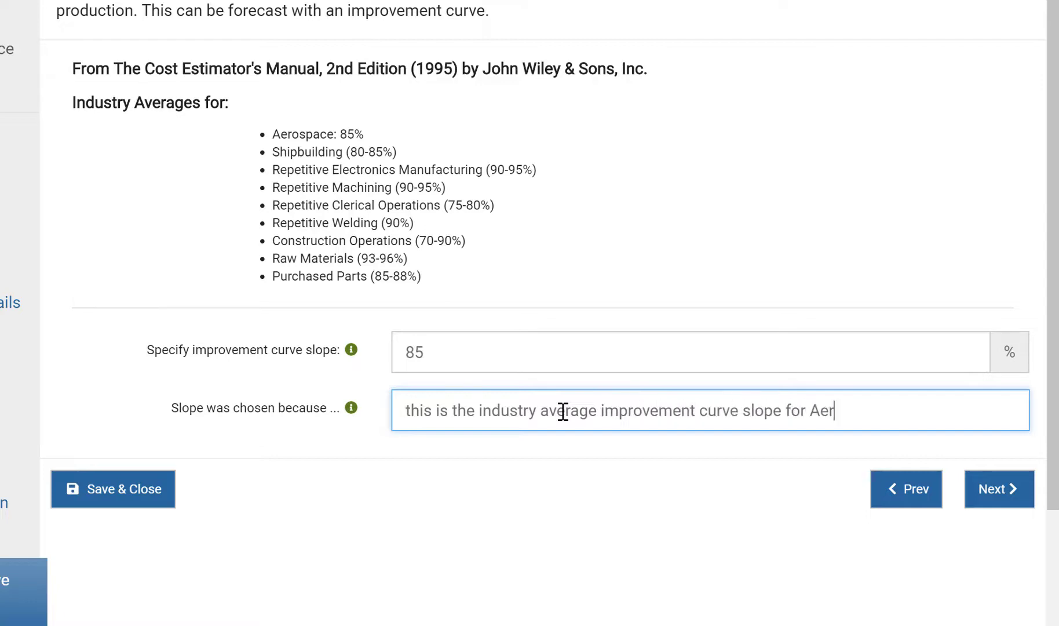
text(ospace.)
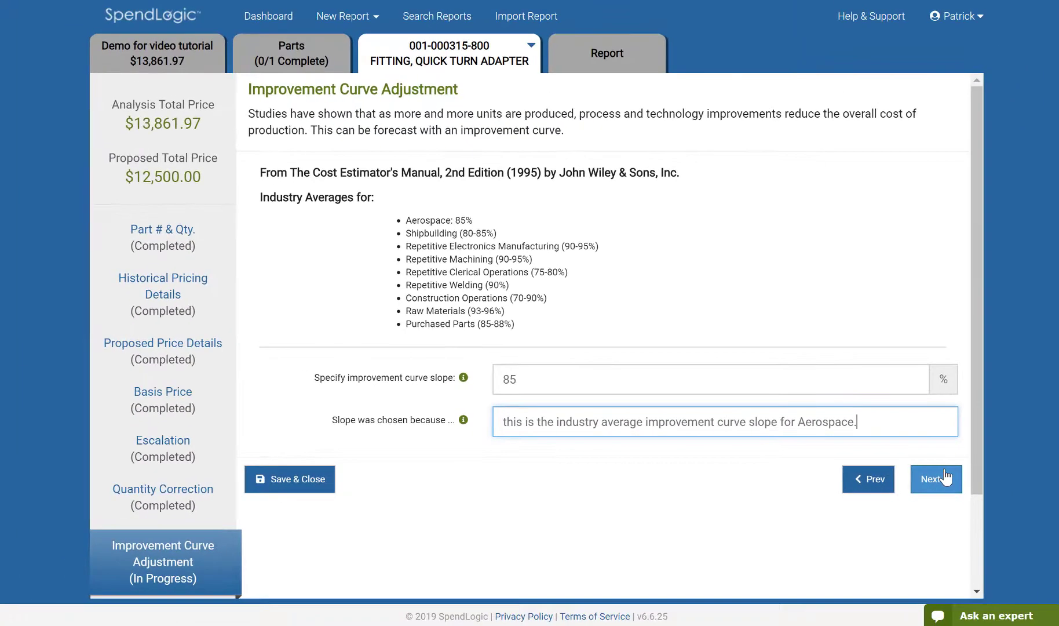
In Complexity Adjustment, mark the proposed item as similar to the comparison item
click(1001, 486)
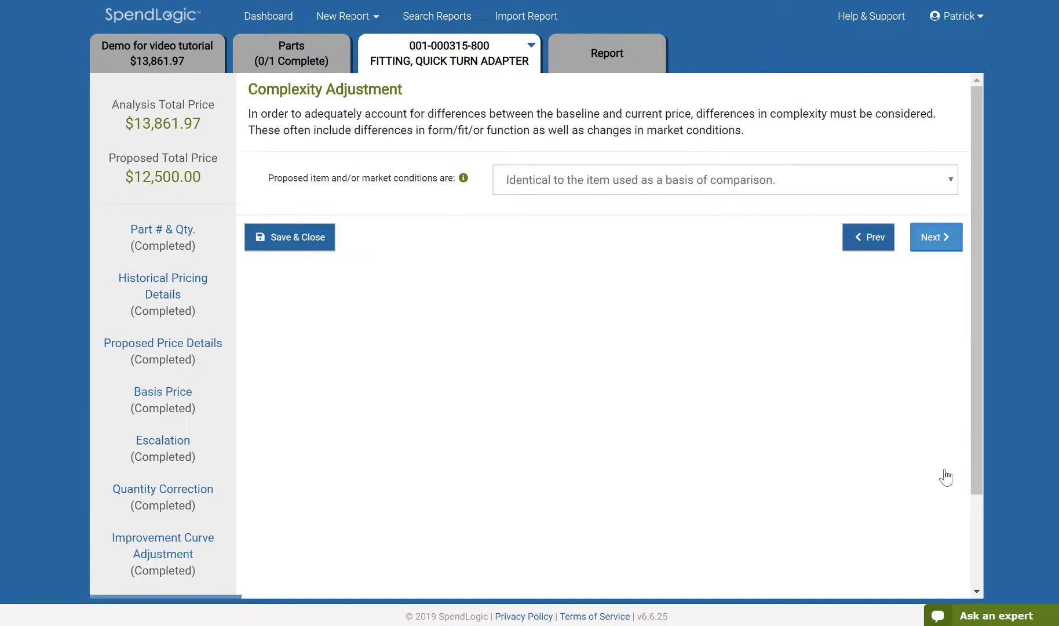
click(700, 181)
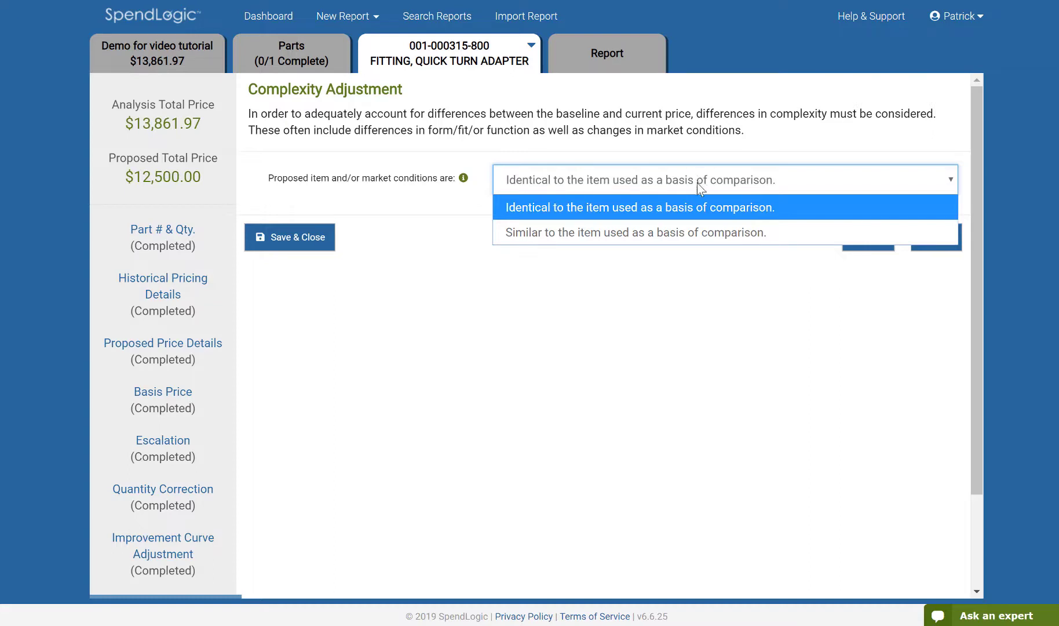
click(700, 232)
click(700, 233)
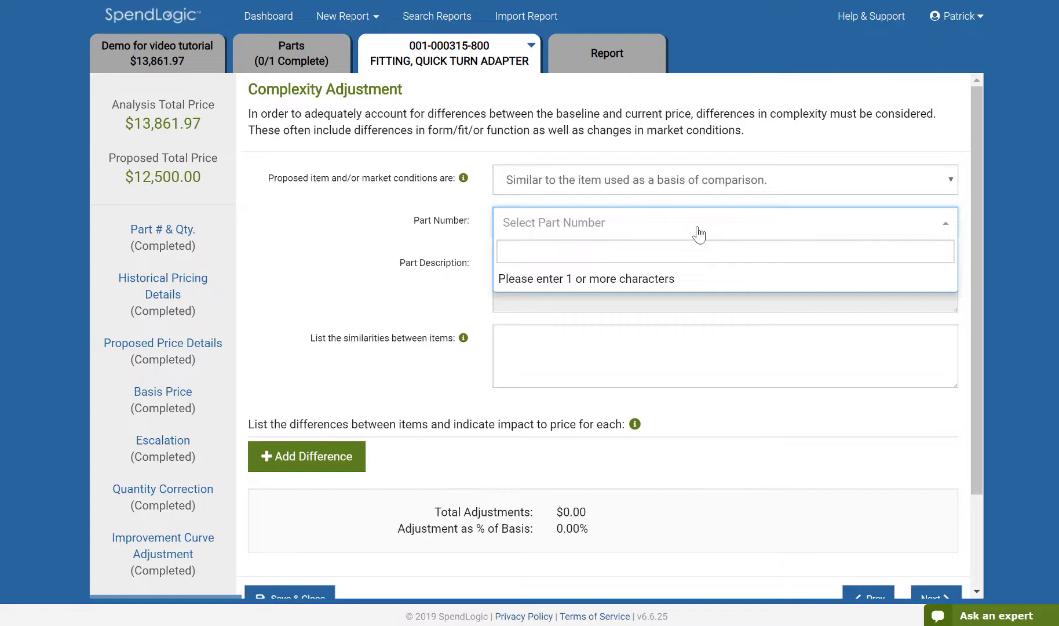
text(001)
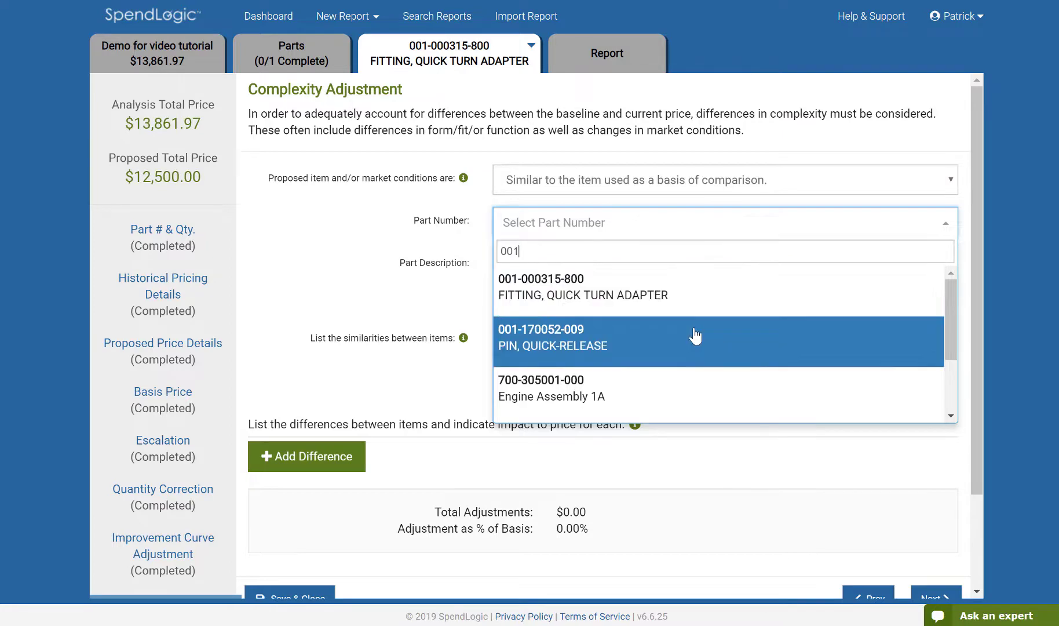
click(695, 336)
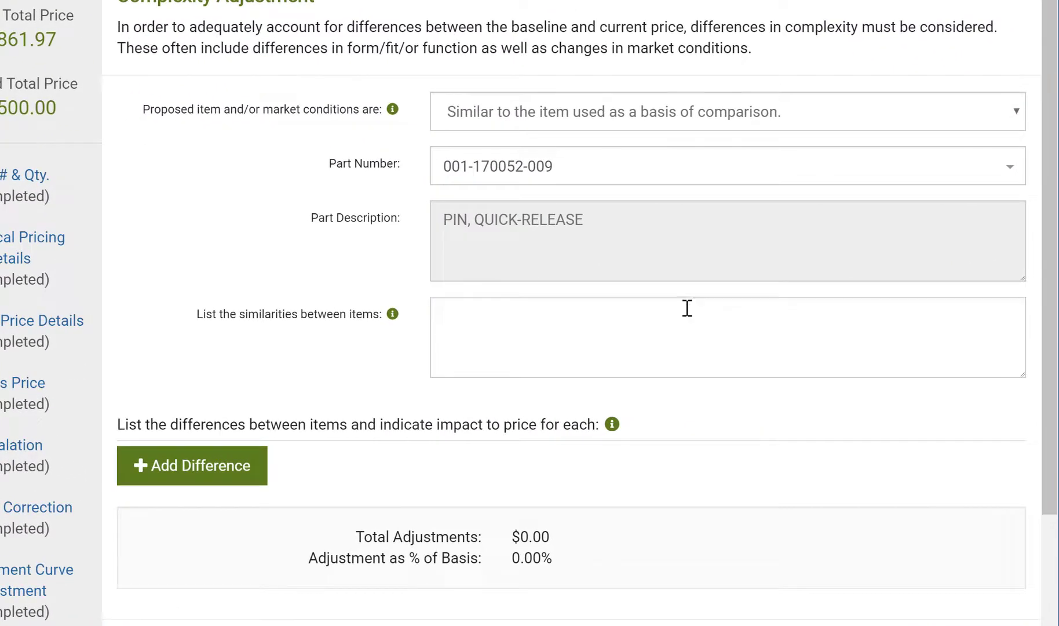
click(686, 315)
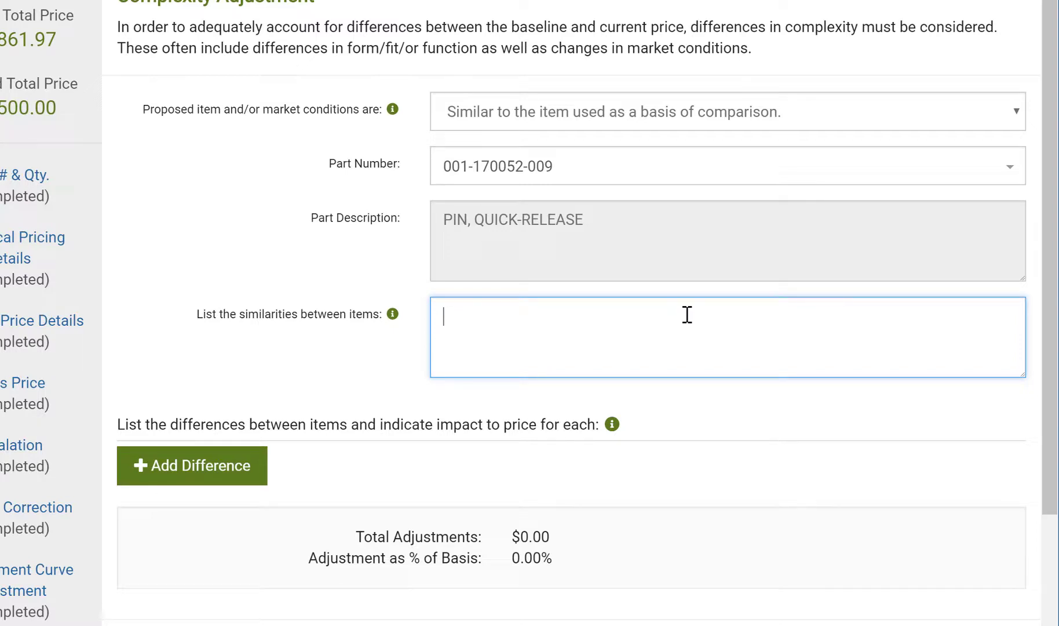
text(These items are highly similar )
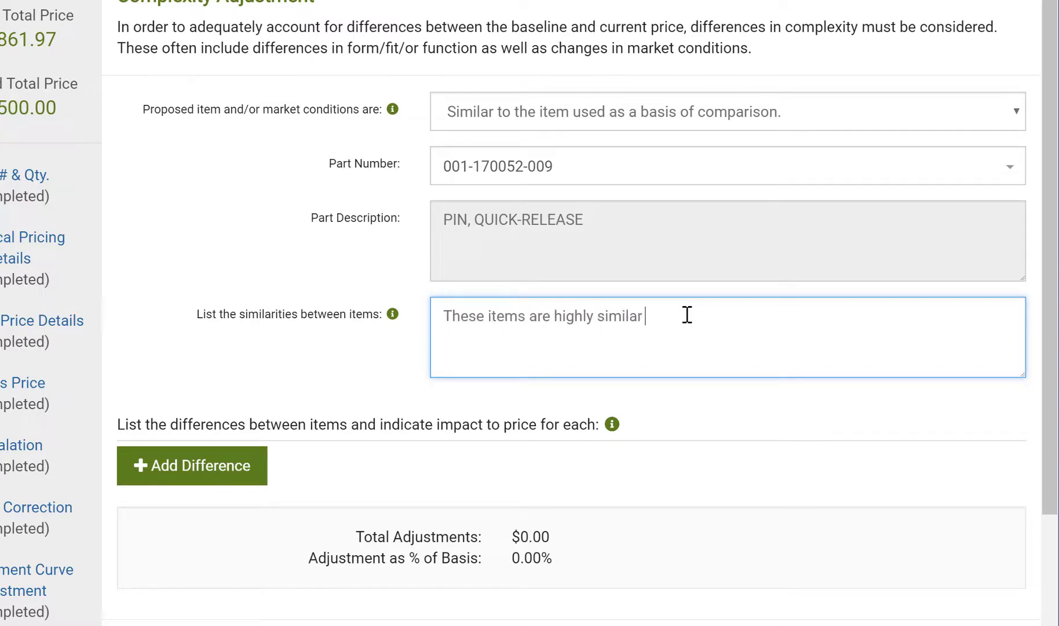
text(except for a part number dash roll.  This dash roll is due to a )
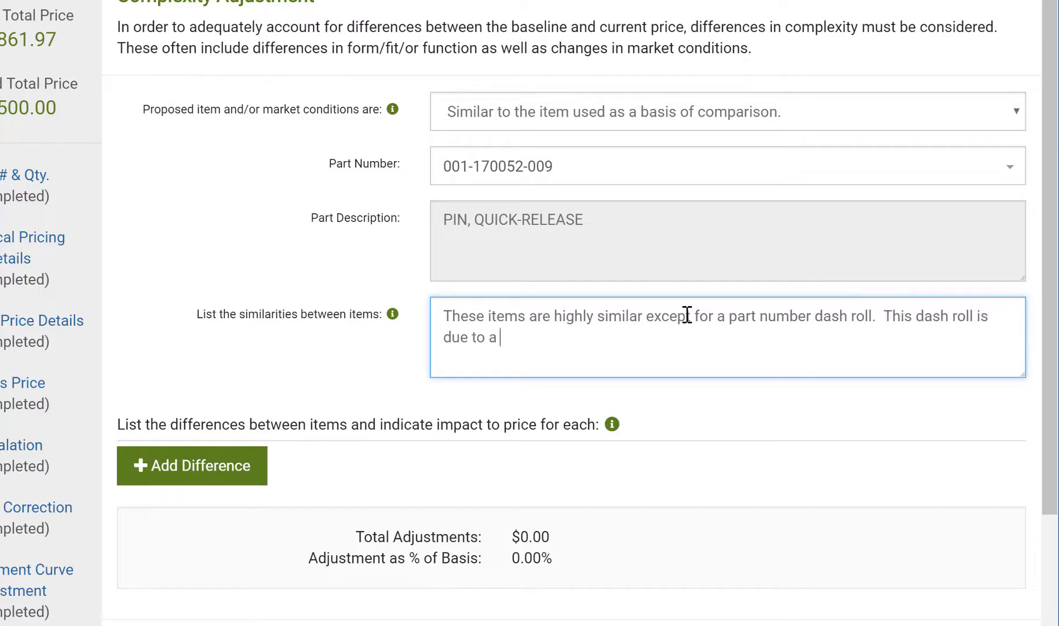
text(difference in final coatings.  Size, weight, and all other technical and product)
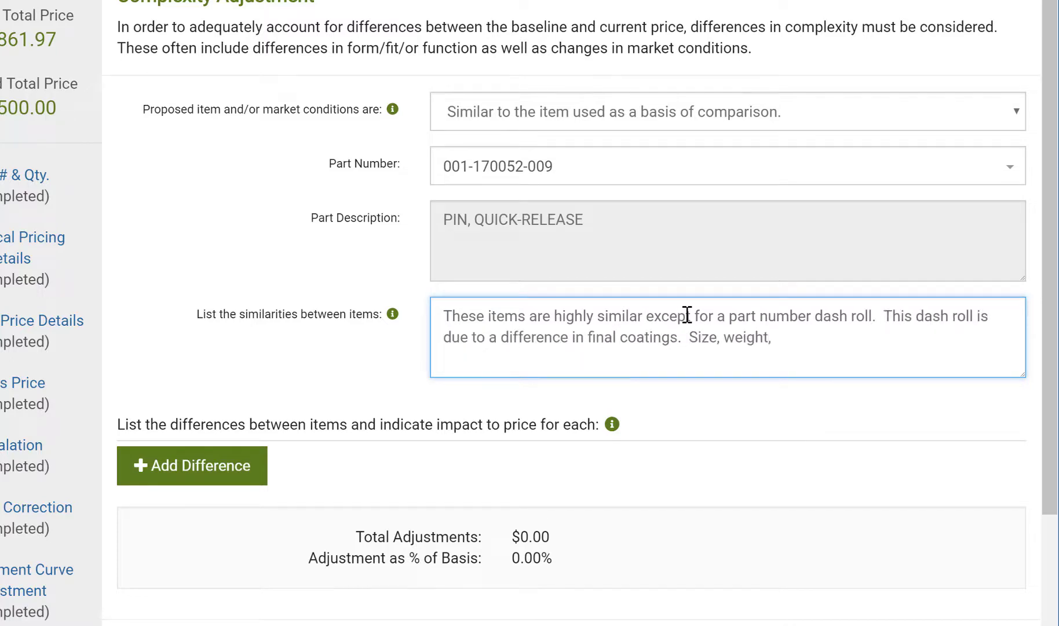
text(ion specifications are identical.)
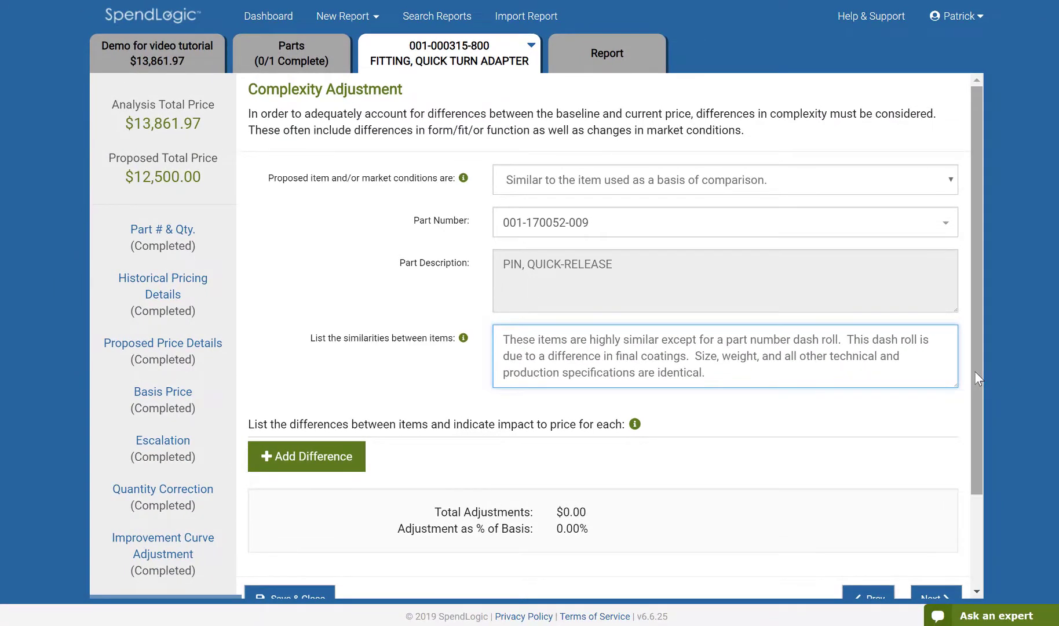
Add a 'Coatings' difference of $25 per unit, explained as ACME Co.'s standard coating charge
drag(977, 377, 982, 464)
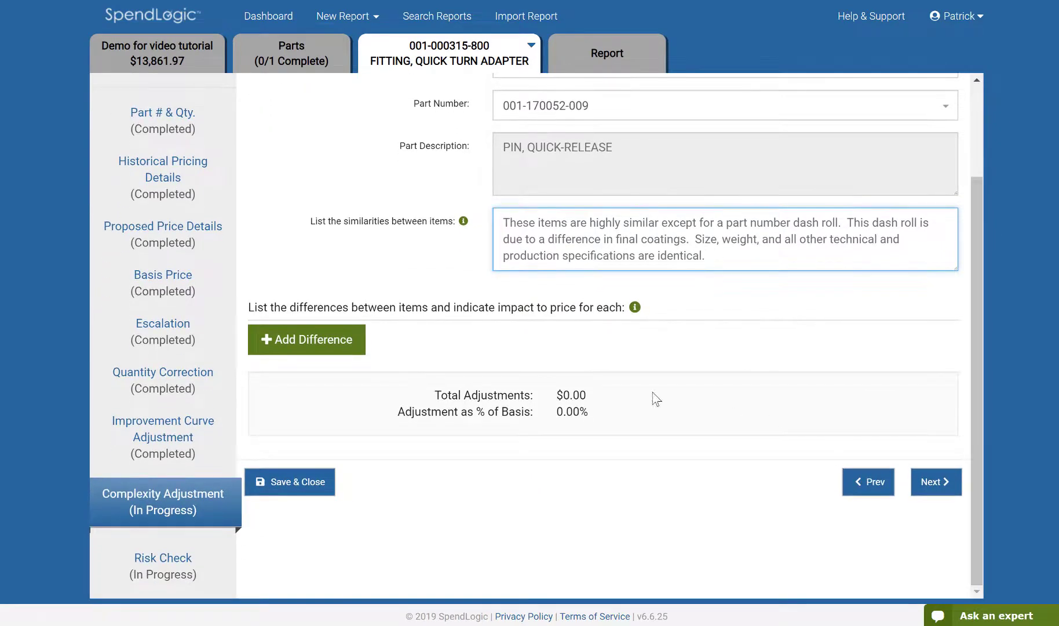
click(318, 336)
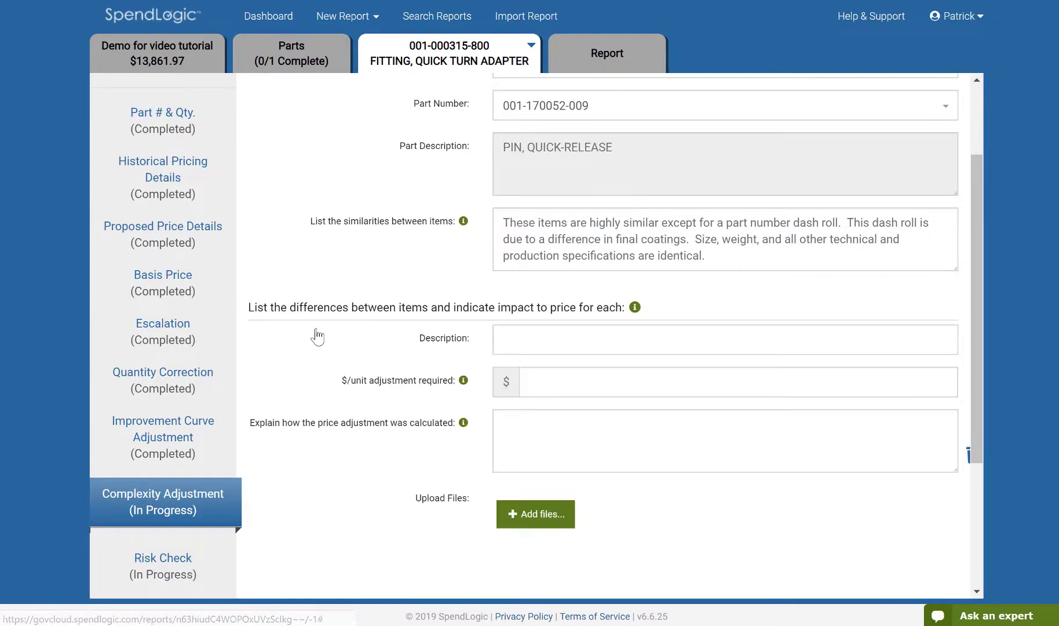
click(526, 350)
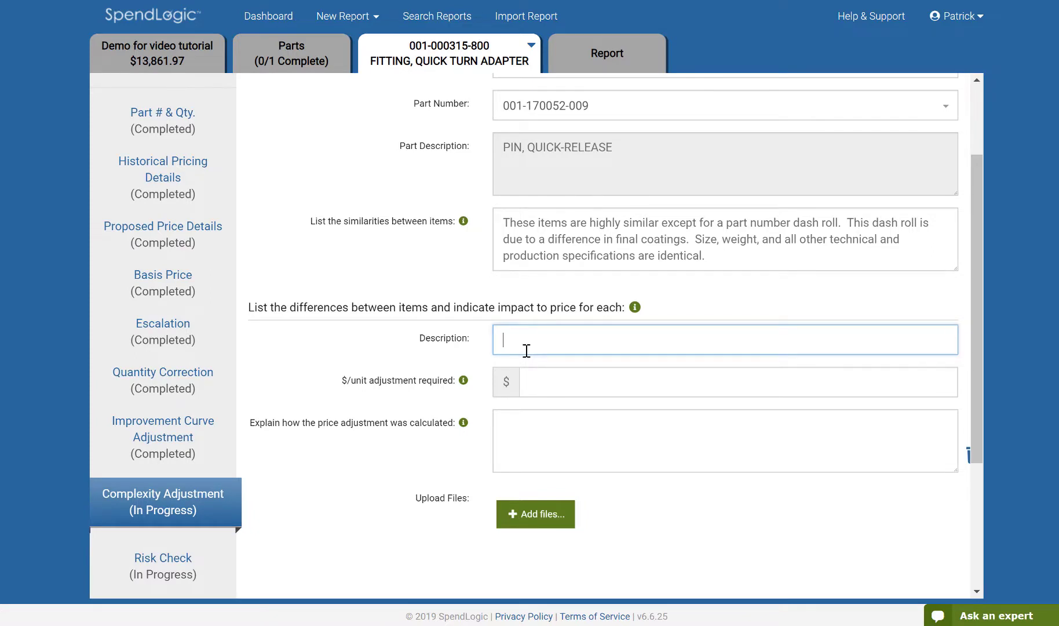
text(Coating)
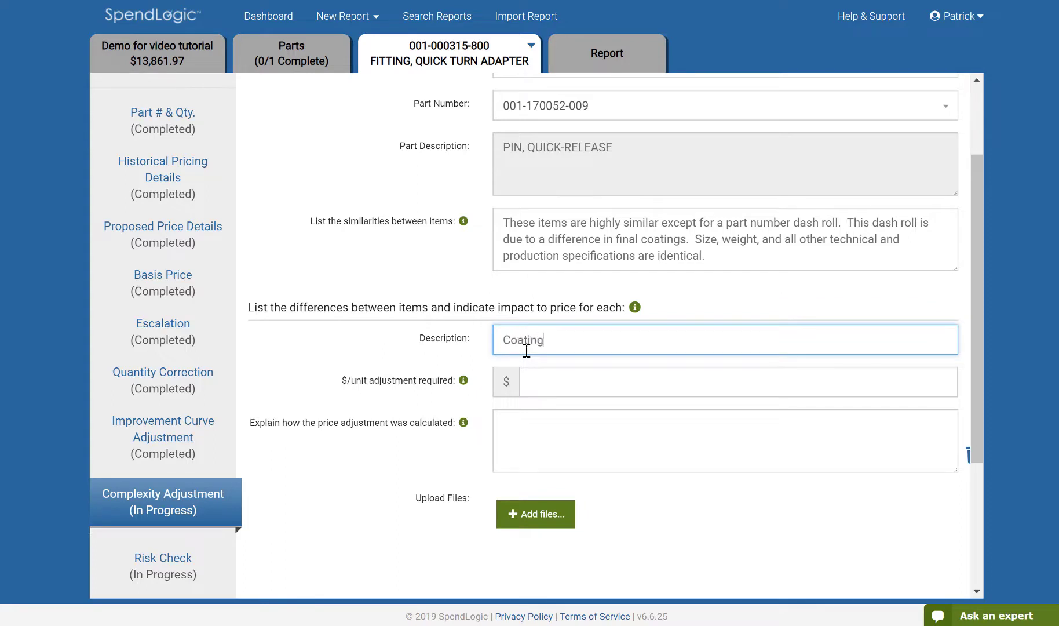
text(s)
click(543, 377)
text(25)
click(547, 425)
text(ACME Co. has a standard charge for adding this coating to any)
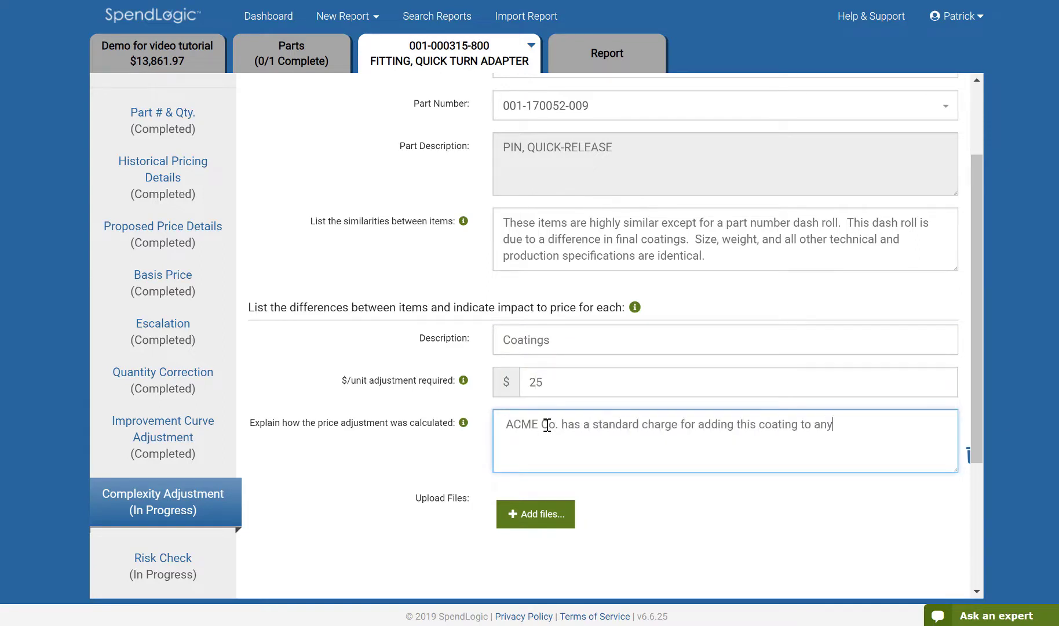
text( product.  It is $25 and can be found in all produc)
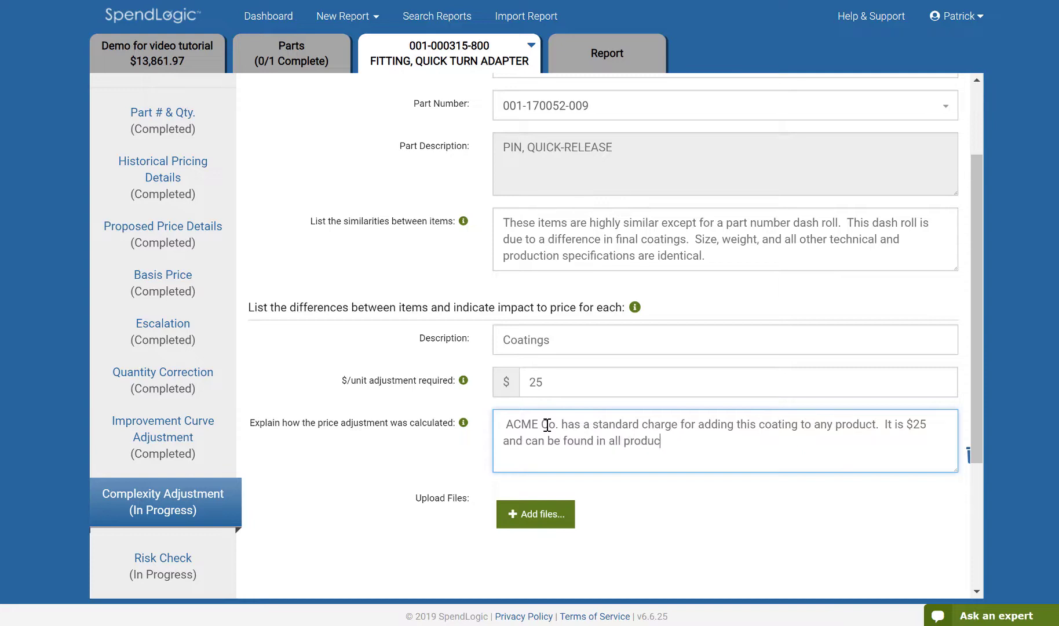
text(t pricing and catalogs.  This is also standard through the industry, as this is a)
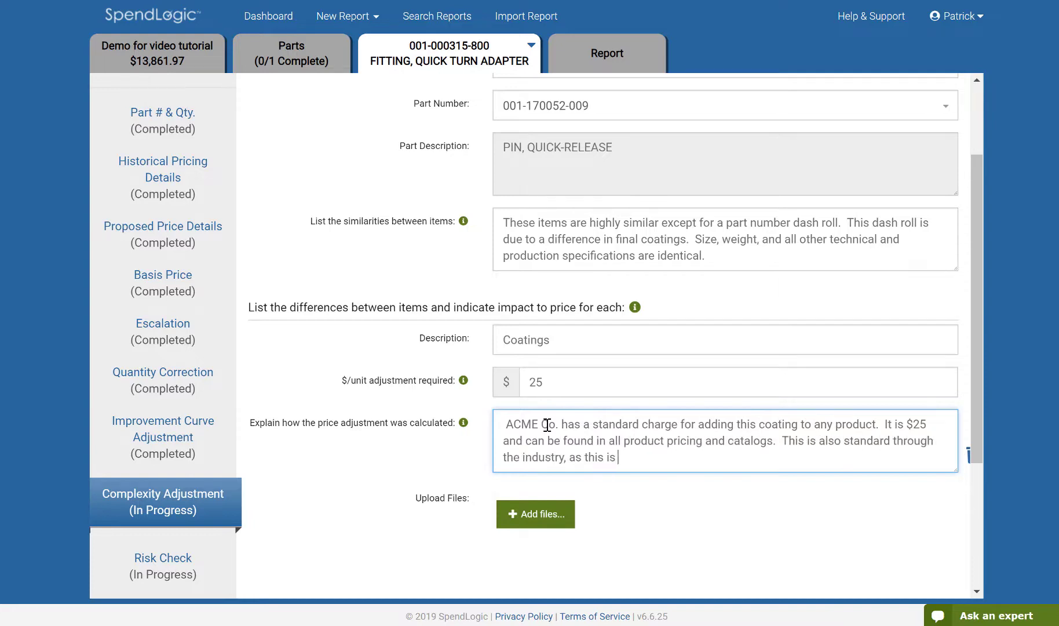
text( very common coating.)
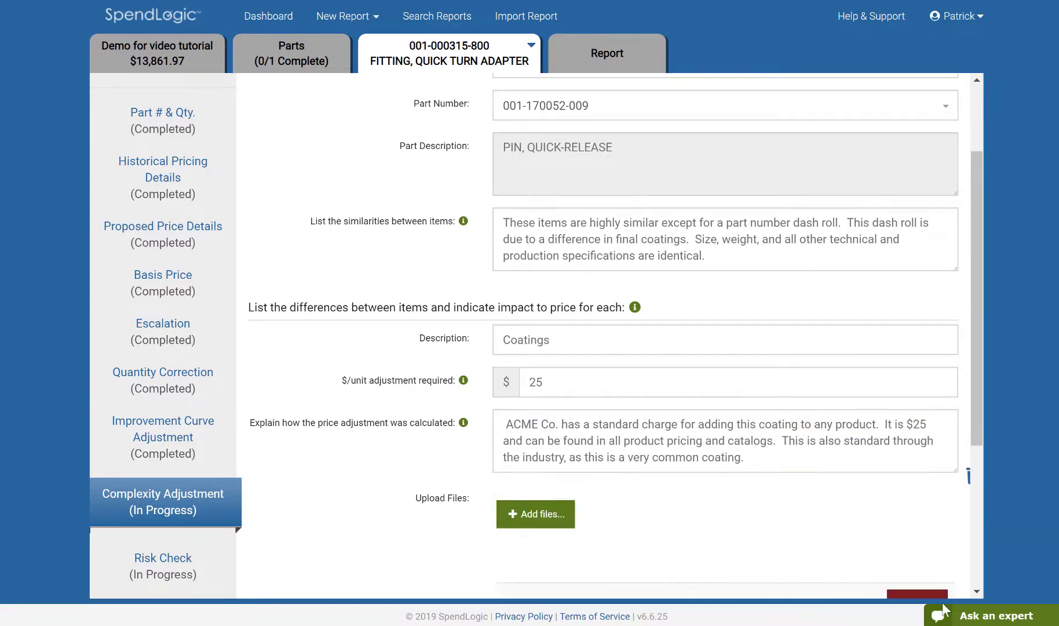
Scroll down to the Coatings difference's attachment area and the adjustment totals
drag(980, 425, 986, 576)
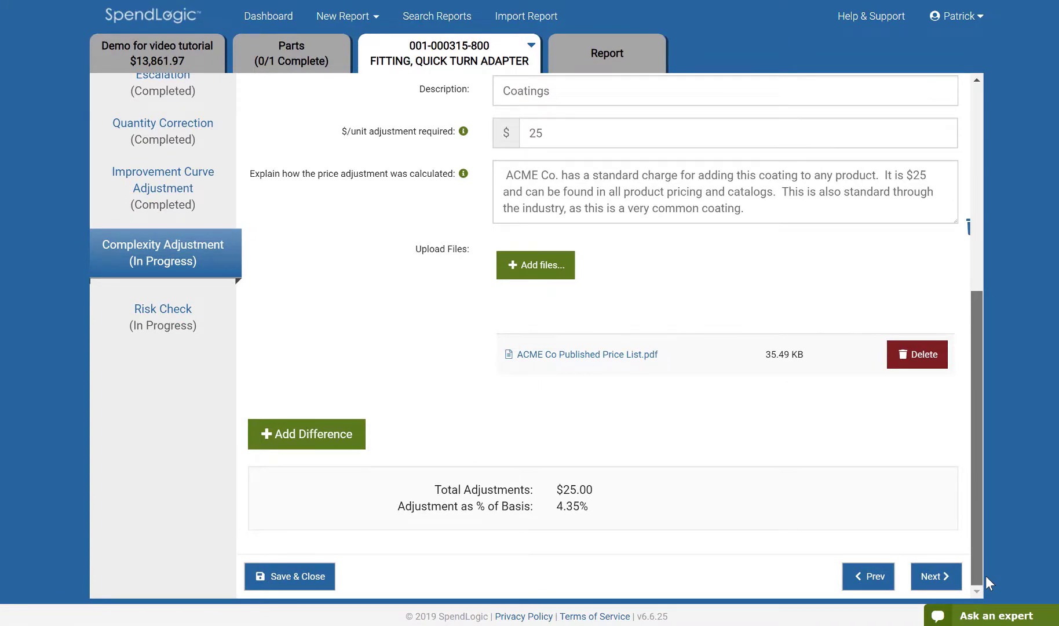
Finish Complexity Adjustment and reach a warning-free Risk Check at $14,476.72
click(953, 575)
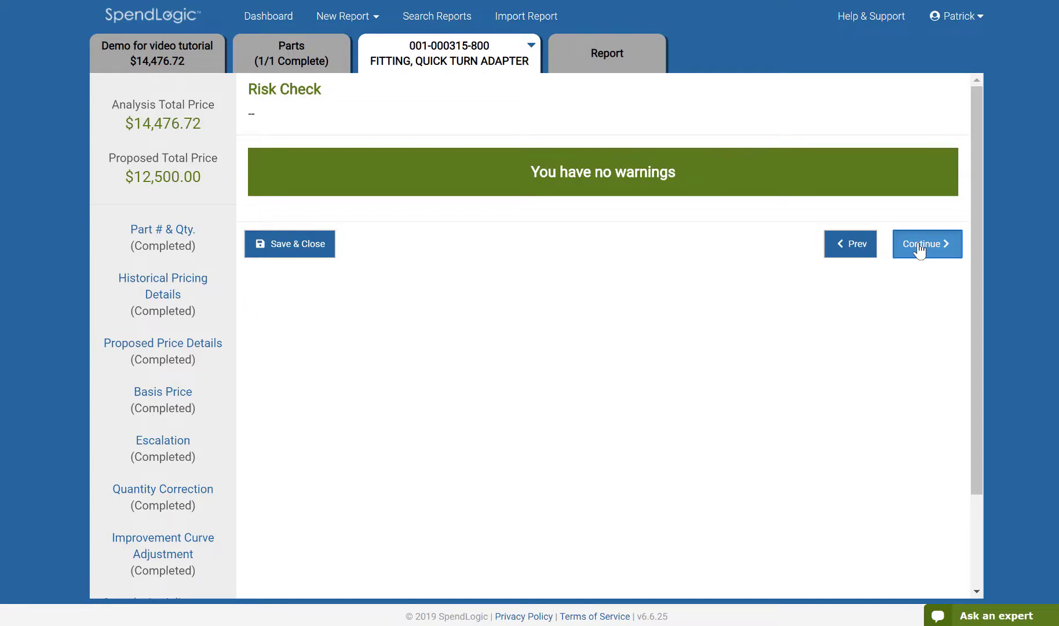
Continue from Risk Check to the report's Finalize & Download page
click(920, 249)
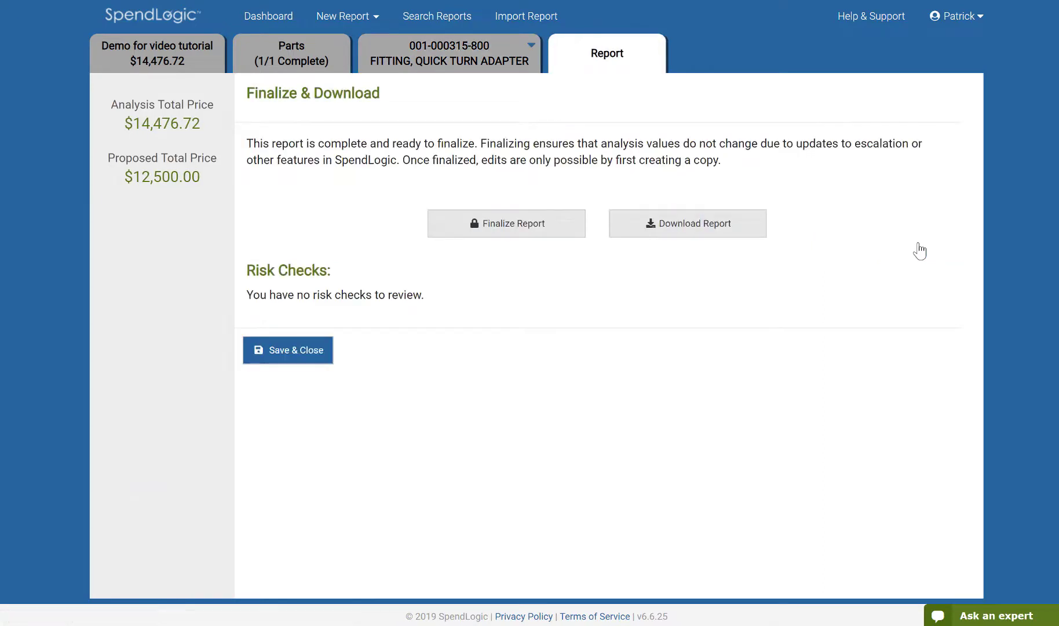